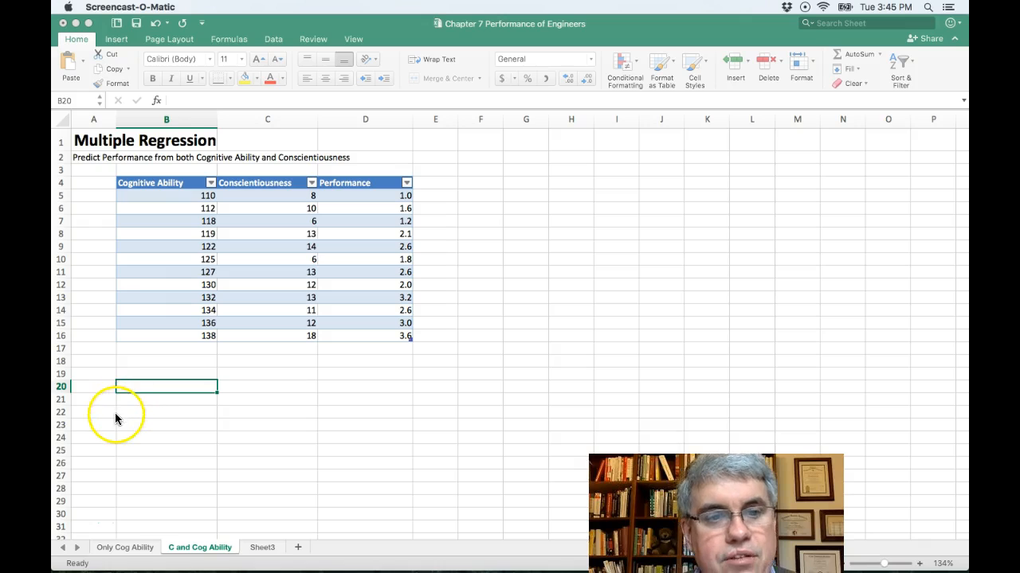
# - Enter the label "y = Performance" in cell B20 below the data table
pyautogui.click(135, 389)
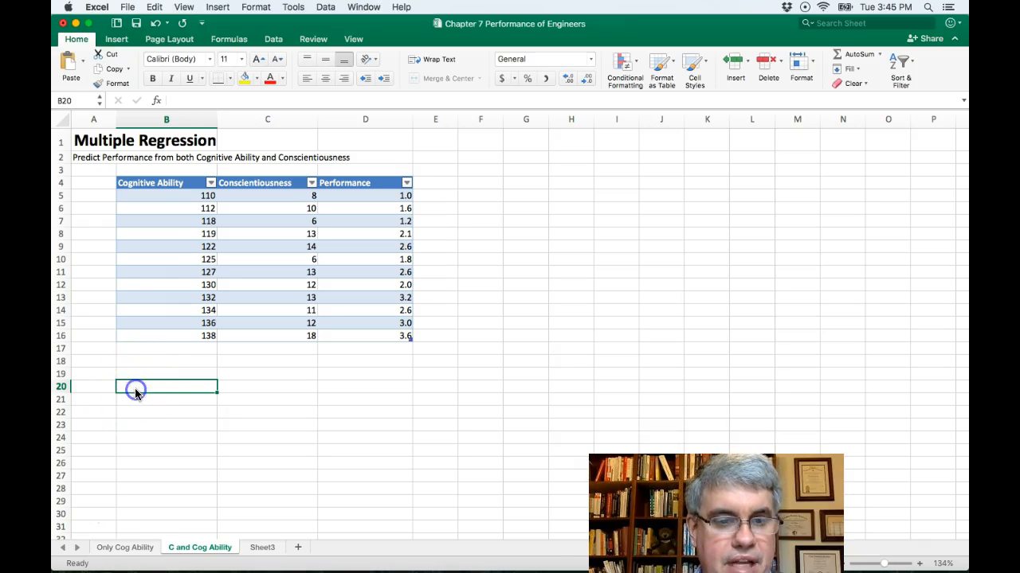
pyautogui.click(135, 387)
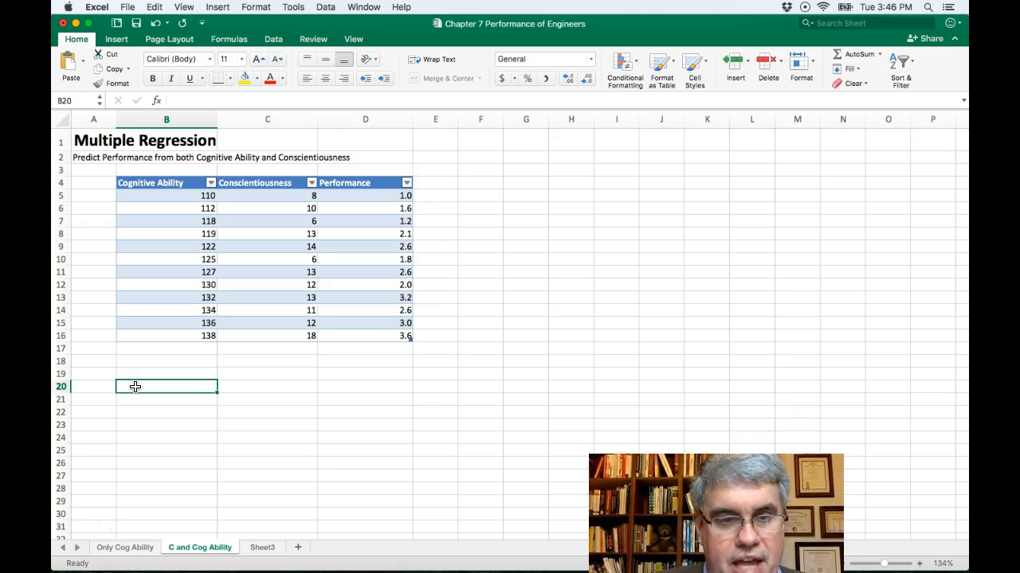
pyautogui.write('y = Performance')
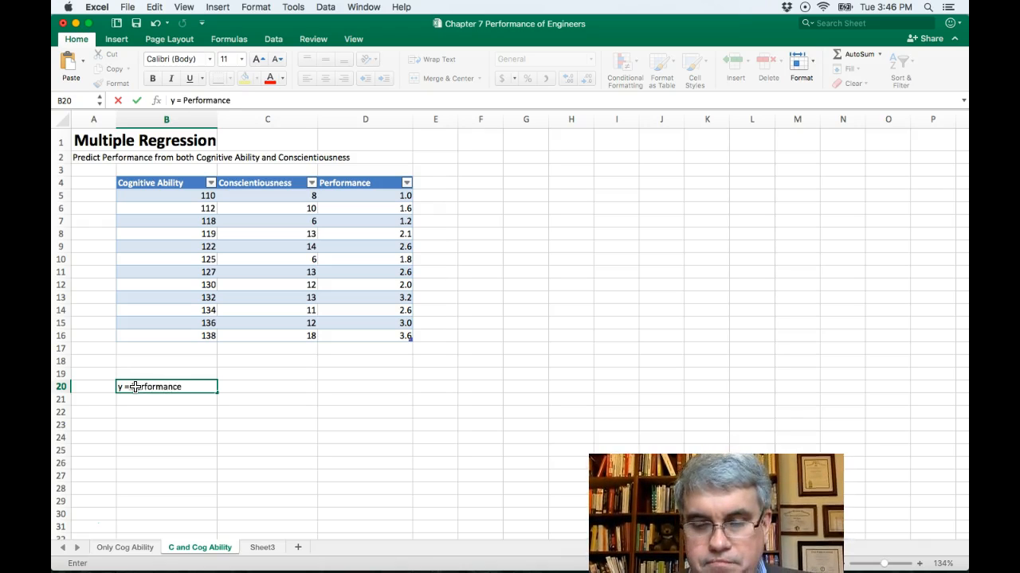
pyautogui.press('Return')
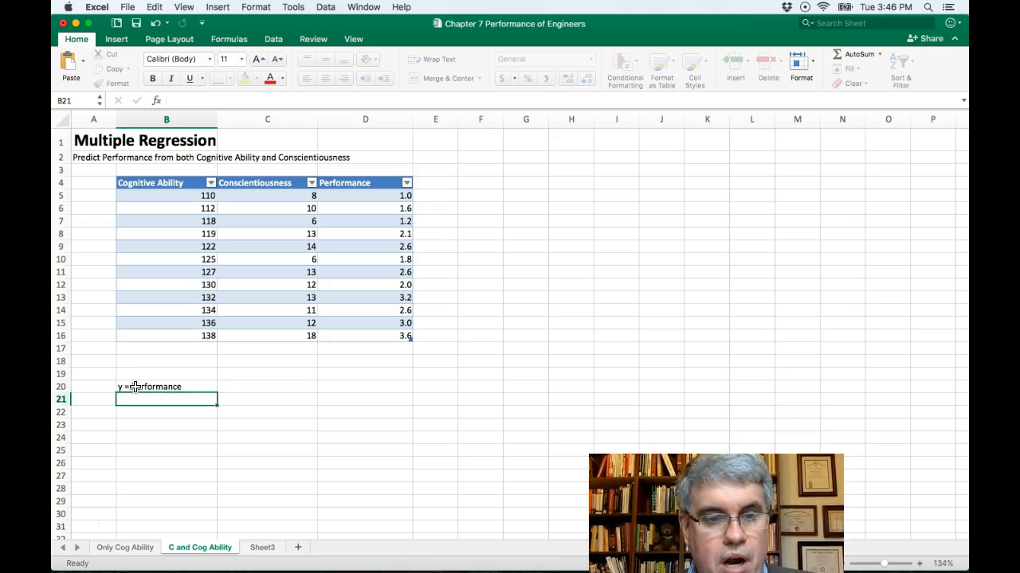
# - Enter the label "x1 = Cognitive Ability" in cell B21
pyautogui.write('x')
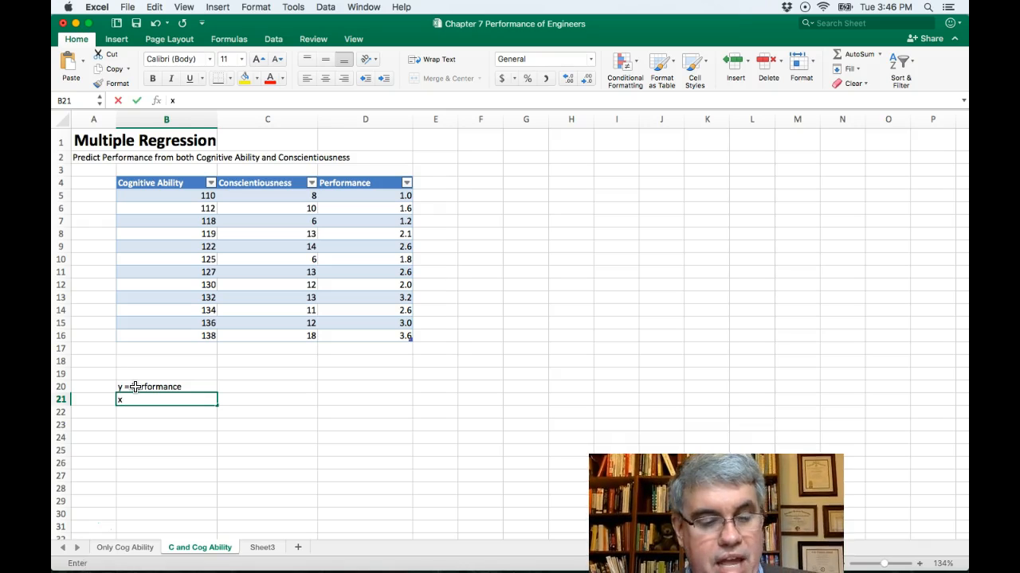
pyautogui.write('1 = Cognitive Ability')
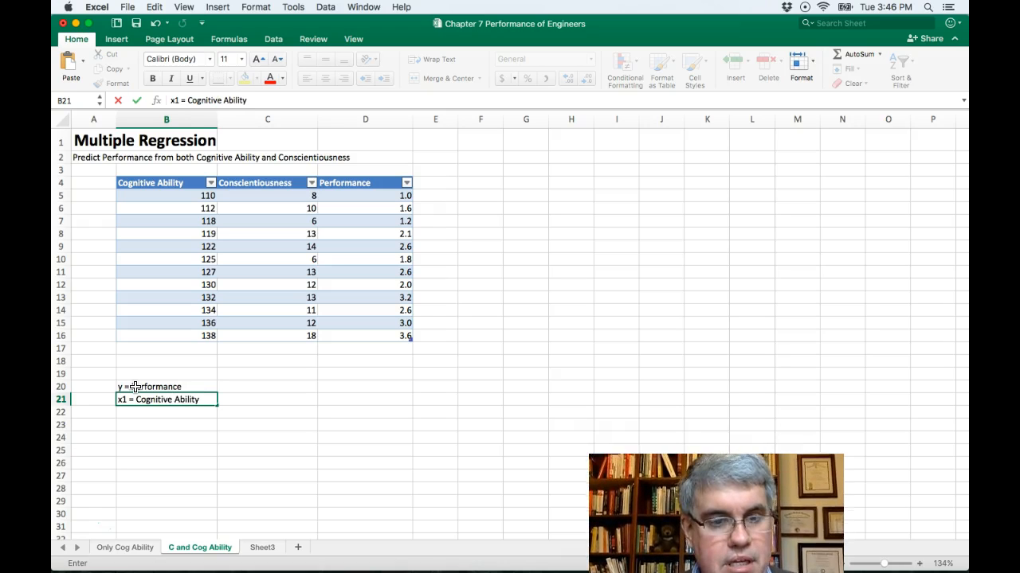
pyautogui.press('Left')
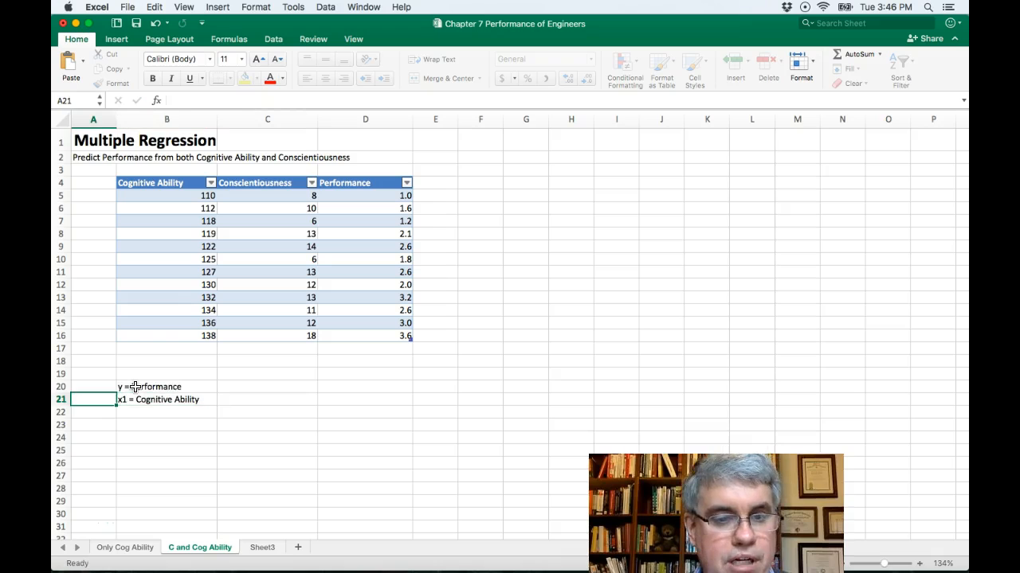
pyautogui.press('Right')
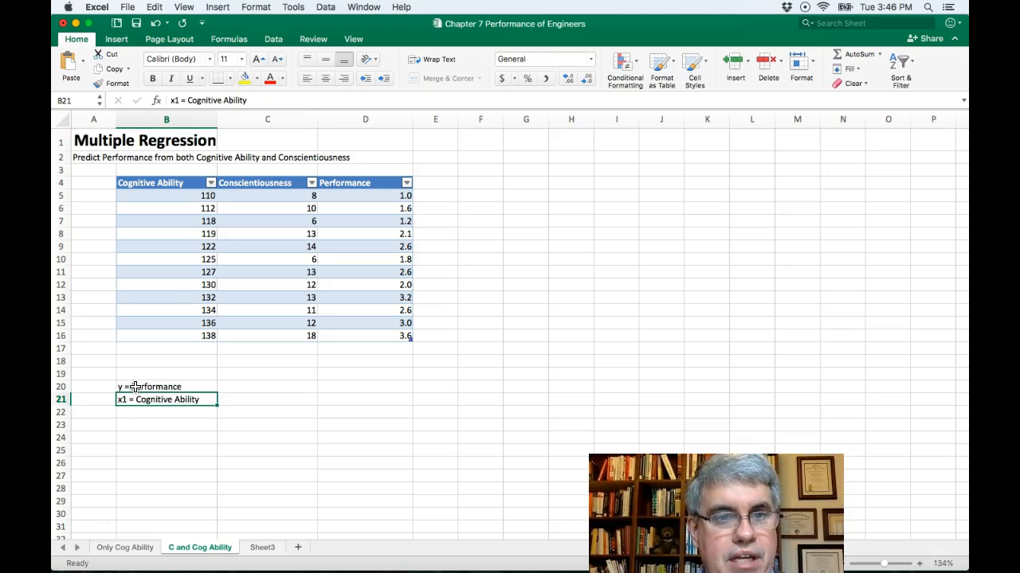
# - Format the "1" in the B21 label as subscript
pyautogui.click(175, 99)
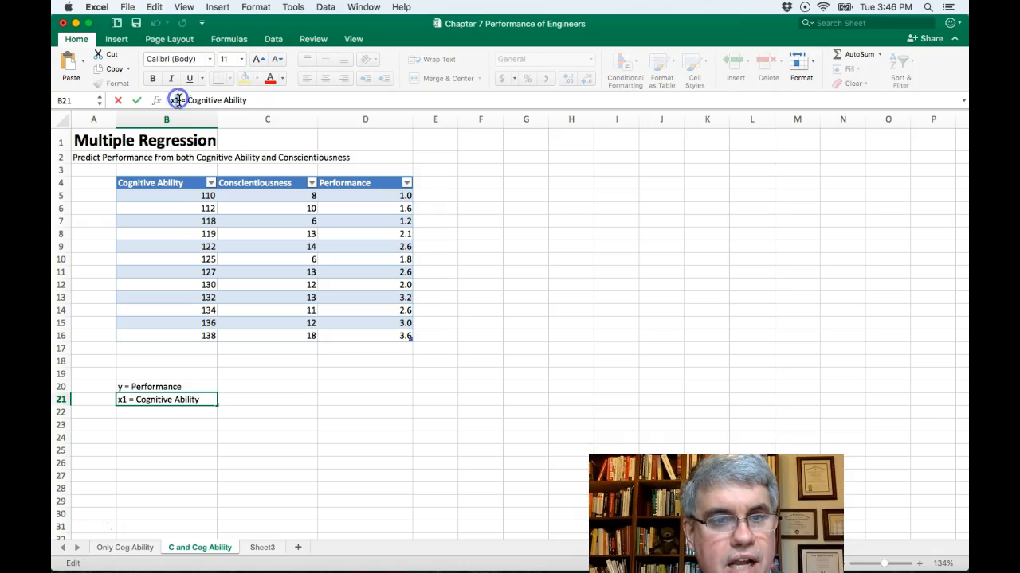
pyautogui.doubleClick(175, 100)
pyautogui.rightClick(184, 100)
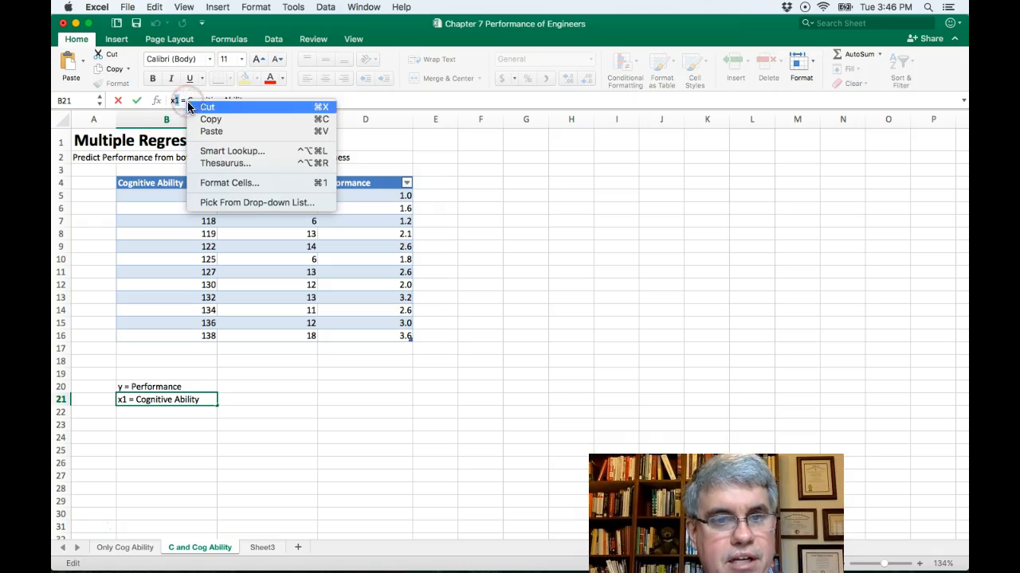
pyautogui.click(213, 183)
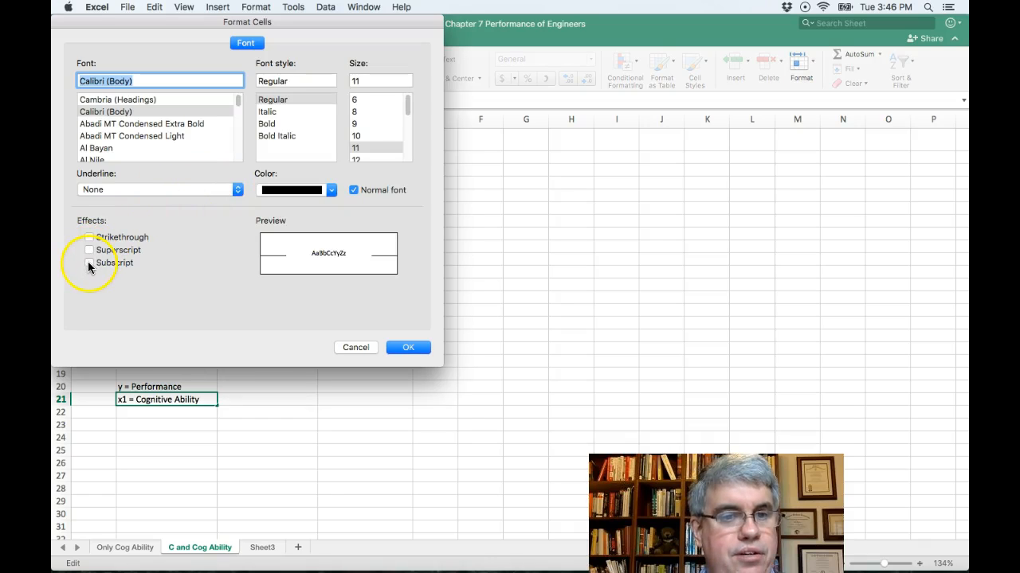
pyautogui.click(89, 263)
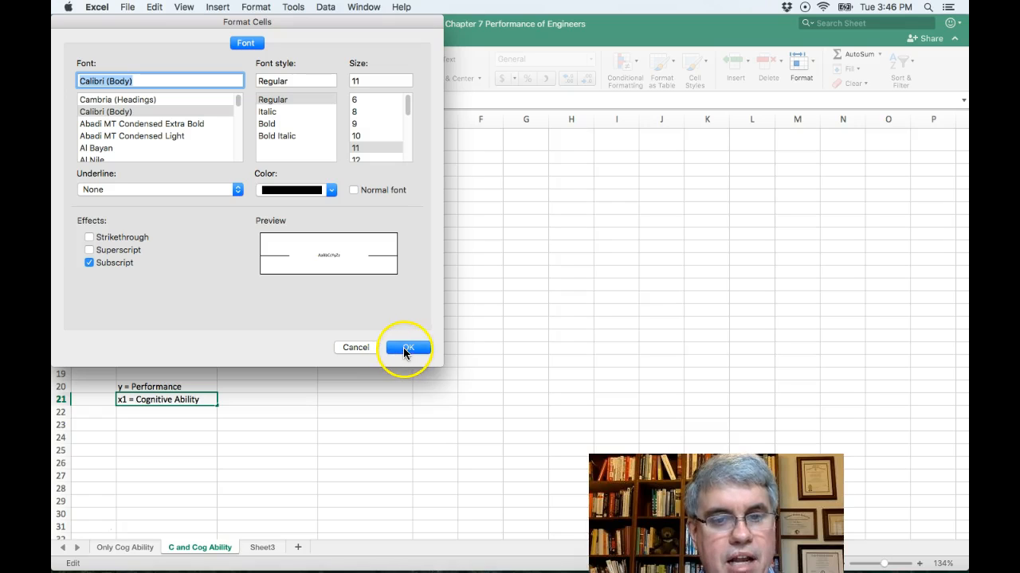
pyautogui.click(403, 348)
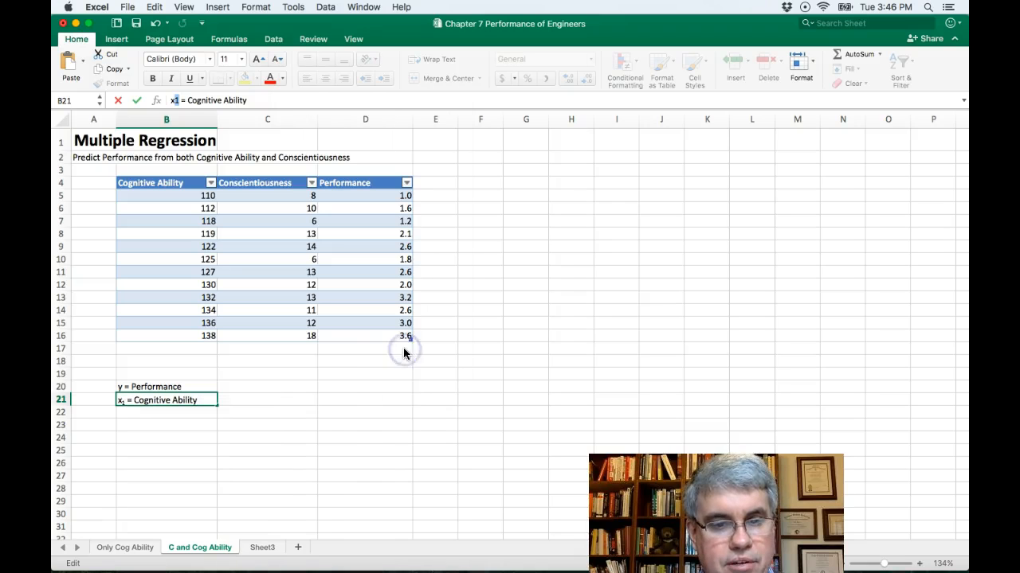
pyautogui.click(136, 414)
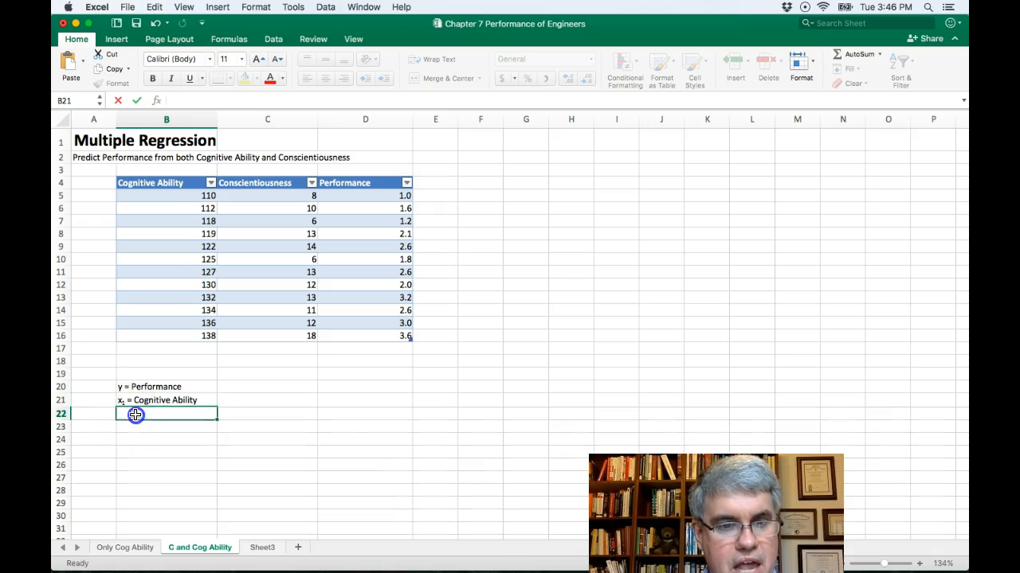
# - Enter the label "x2 = Conscientiousness" in cell B22
pyautogui.write('x')
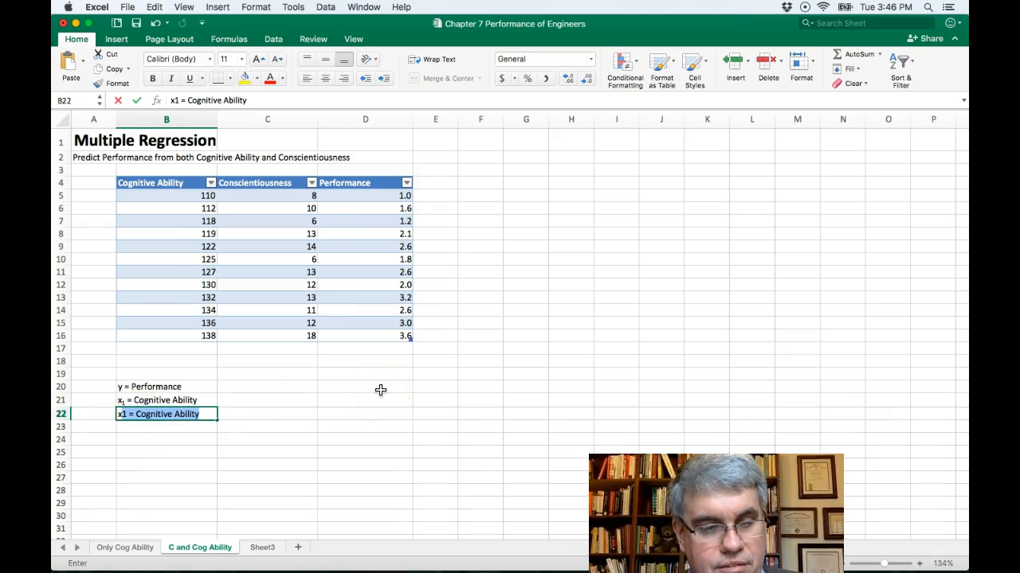
pyautogui.write('2 =')
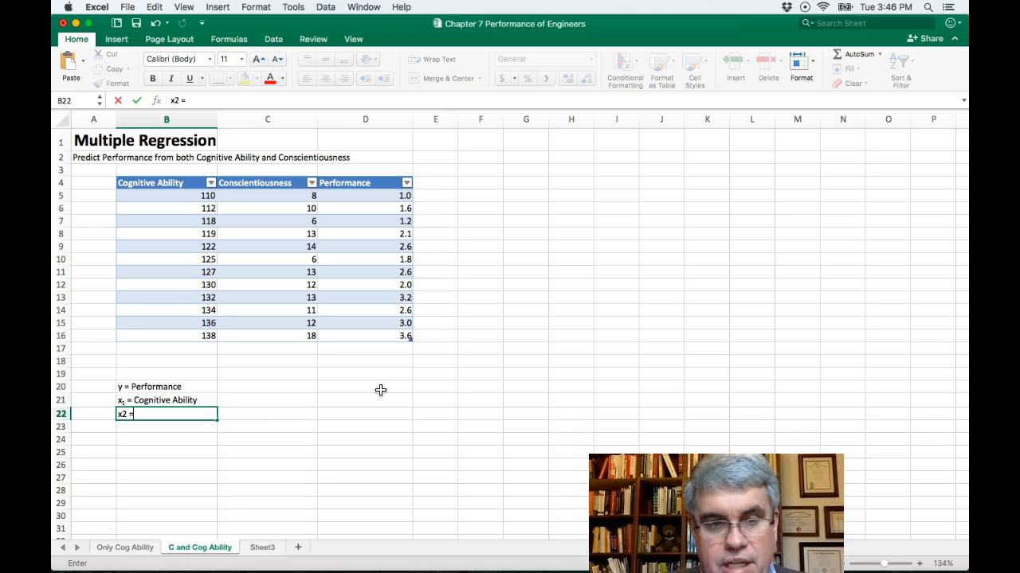
pyautogui.write(' Conscient')
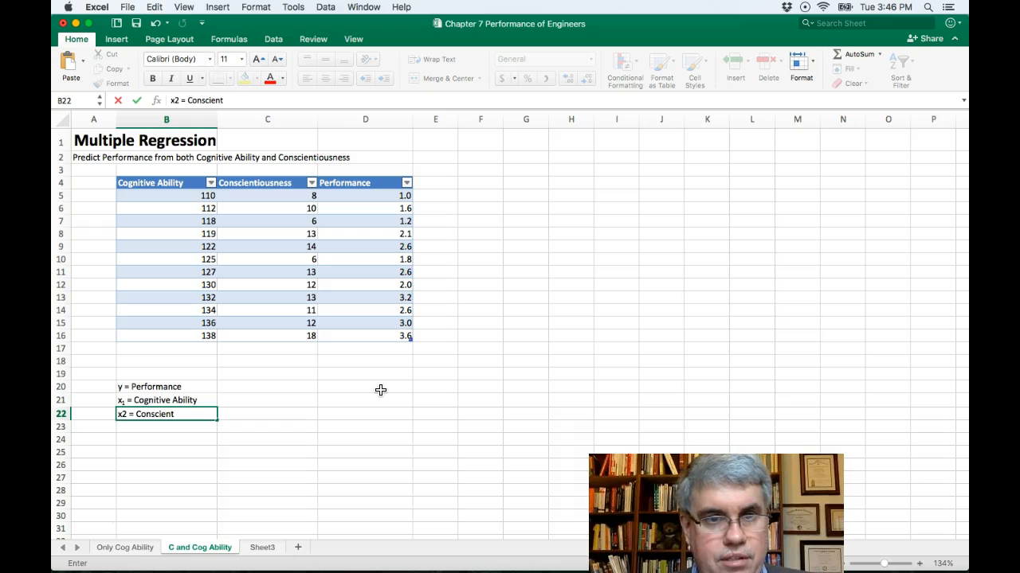
pyautogui.write('iousness')
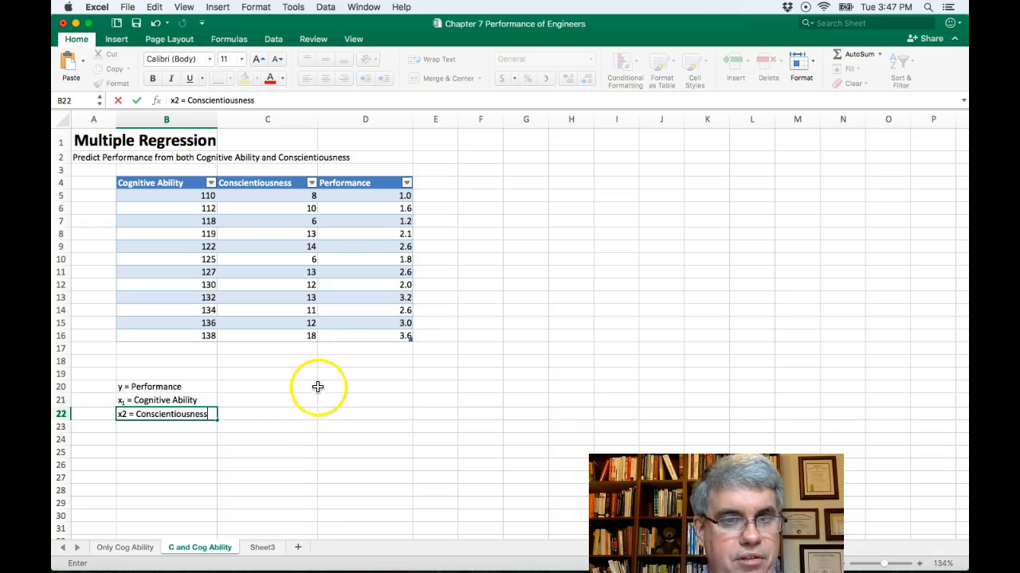
# - Format the "2" in the B22 label as subscript
pyautogui.click(176, 100)
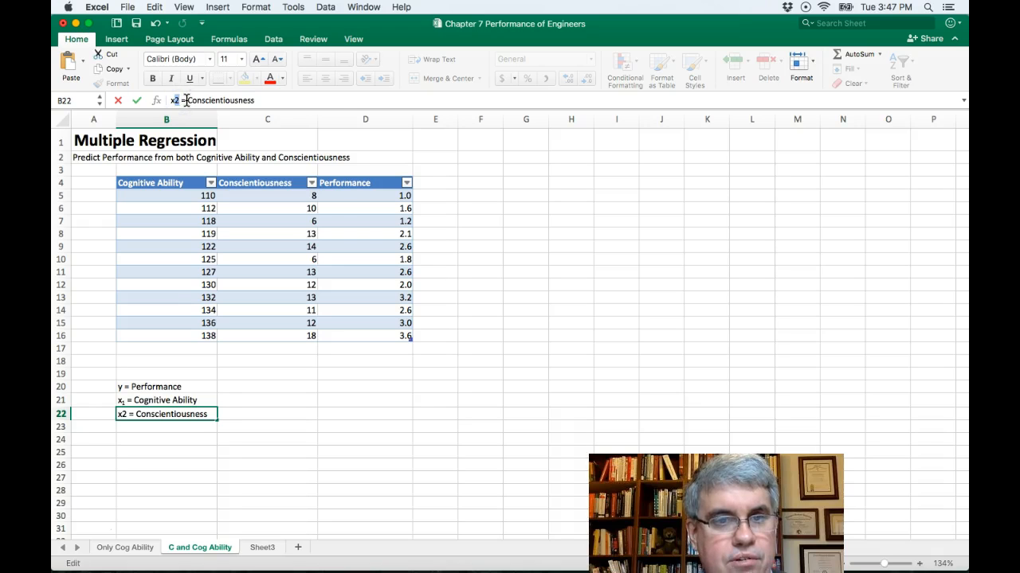
pyautogui.rightClick(176, 100)
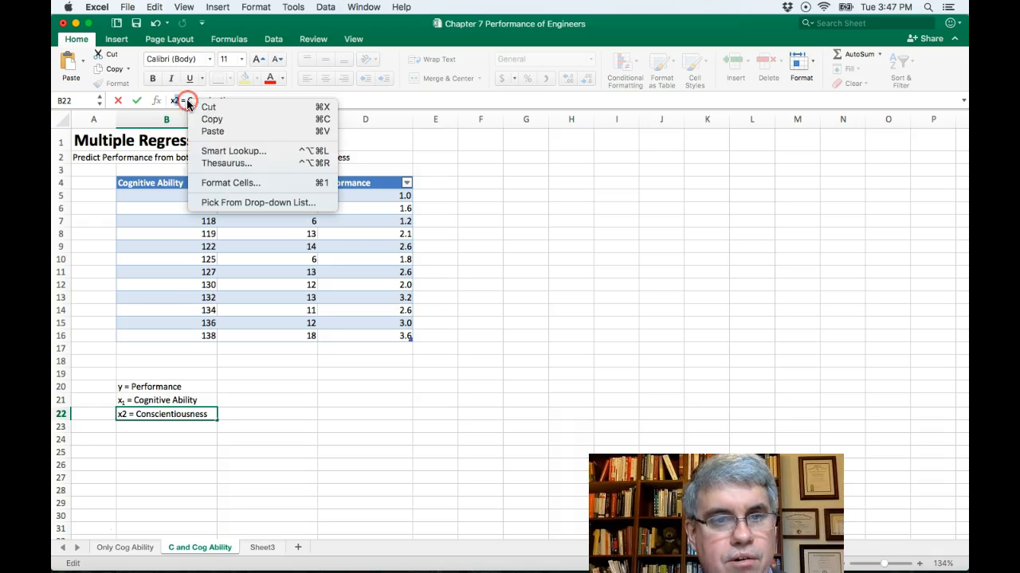
pyautogui.click(209, 182)
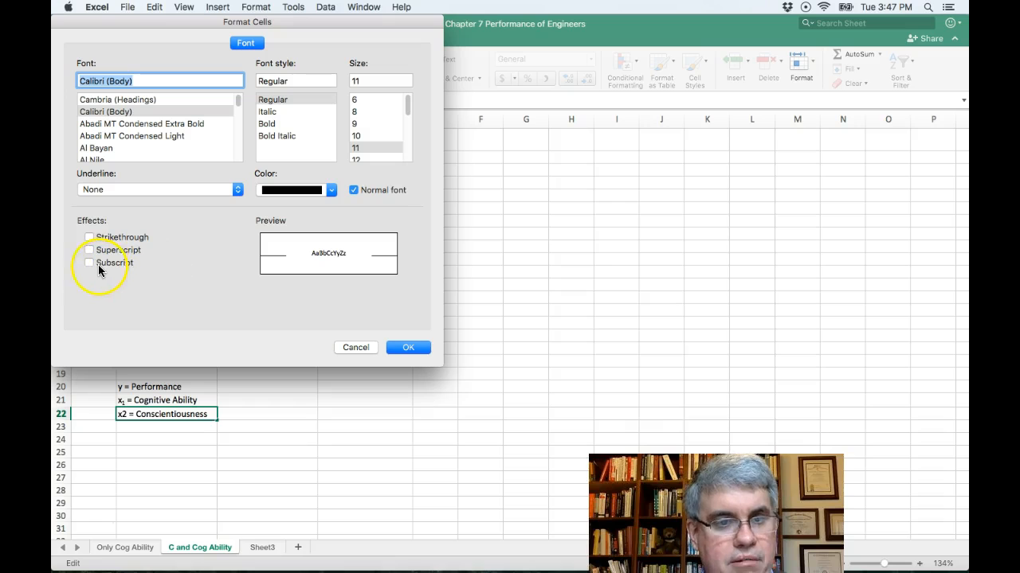
pyautogui.click(89, 263)
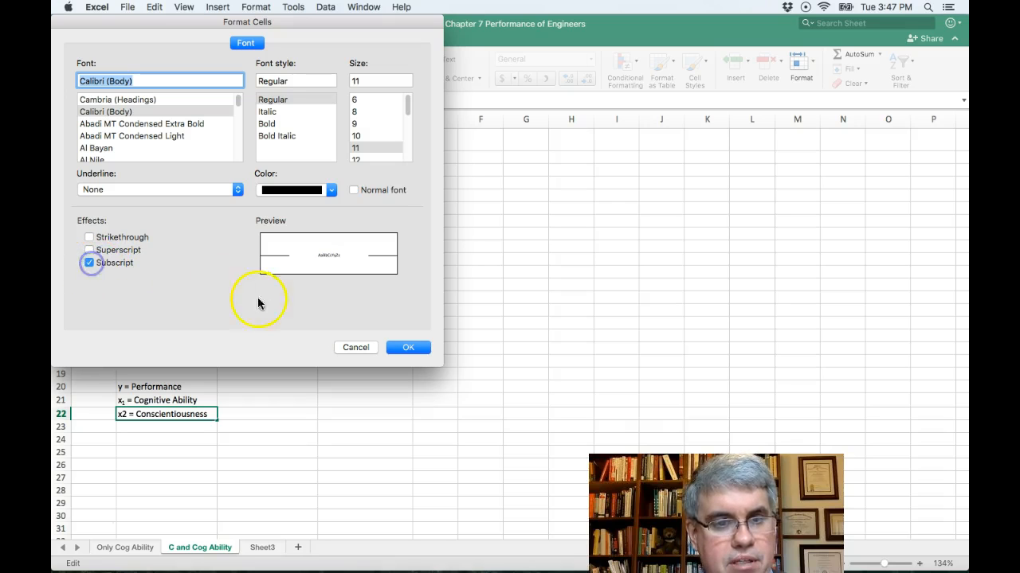
pyautogui.click(415, 348)
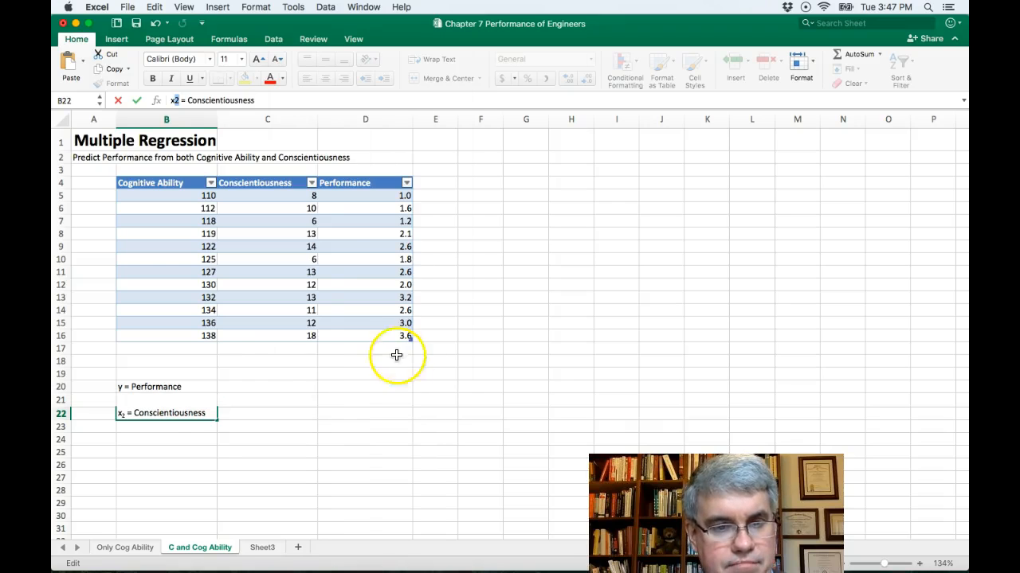
pyautogui.click(205, 436)
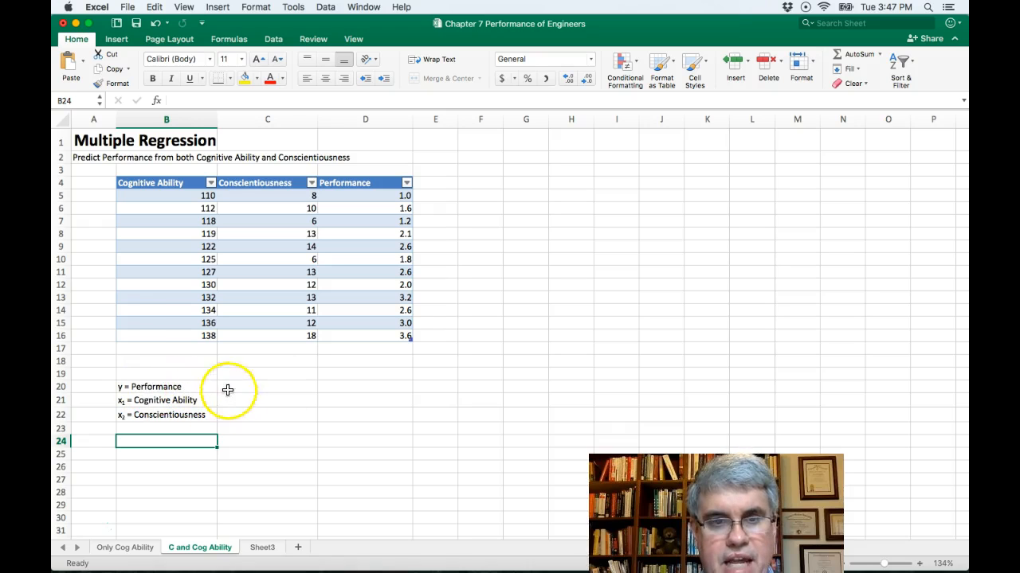
# - Open the Regression tool from Data Analysis with a table cell selected
pyautogui.click(158, 198)
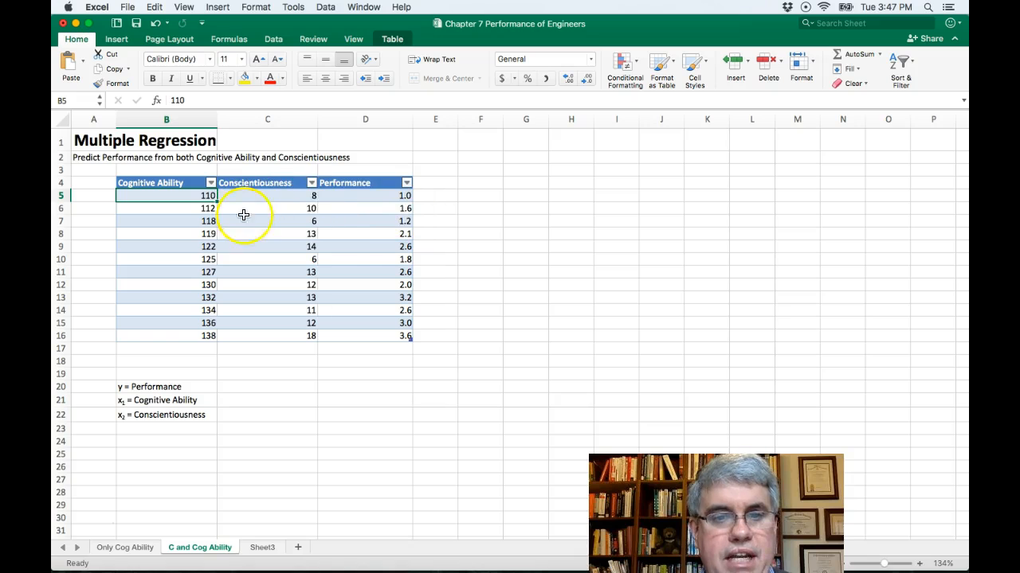
pyautogui.click(271, 42)
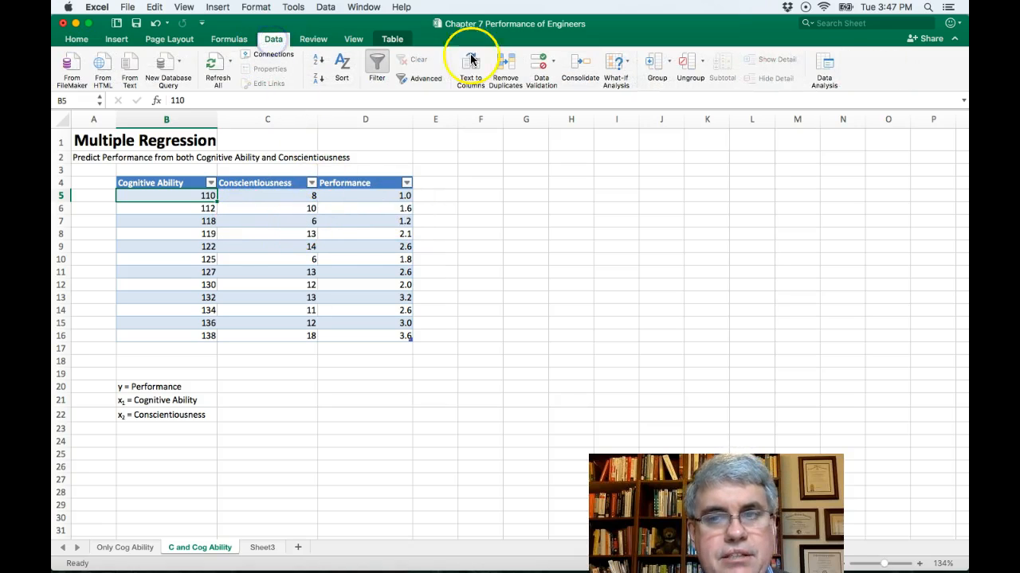
pyautogui.click(826, 68)
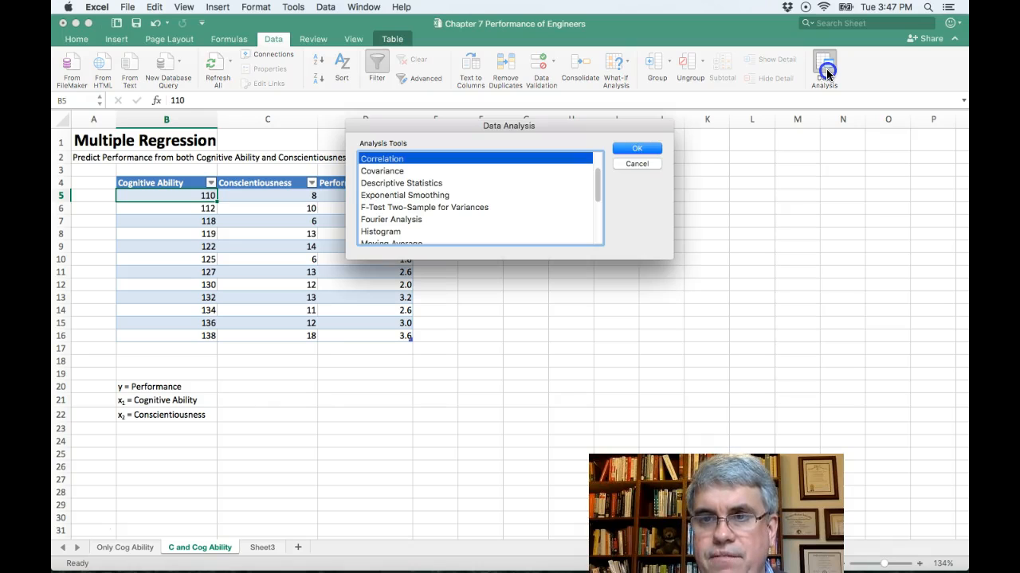
pyautogui.moveTo(598, 175)
pyautogui.mouseDown()
pyautogui.moveTo(600, 227)
pyautogui.moveTo(600, 195)
pyautogui.mouseUp()
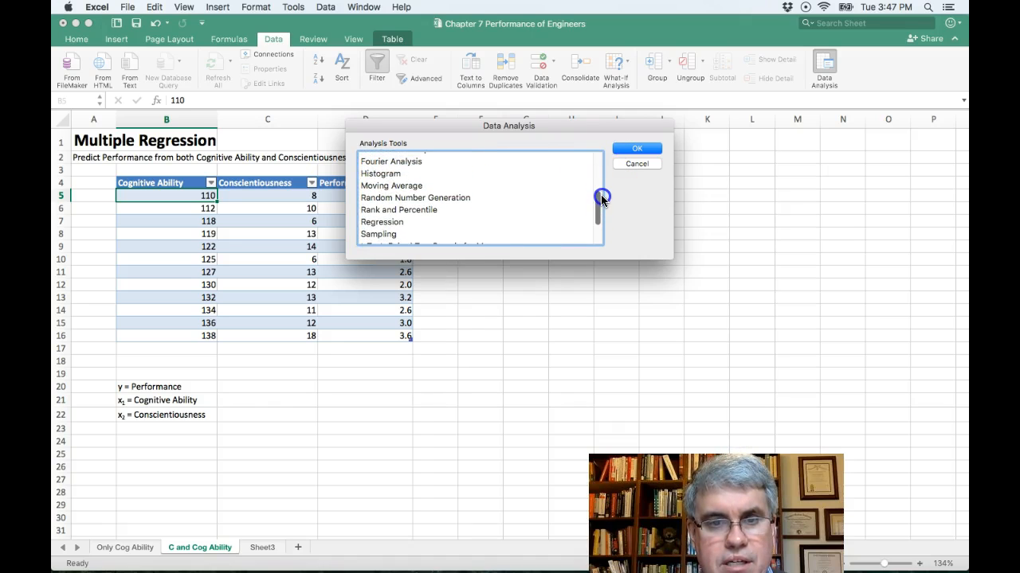
pyautogui.click(387, 222)
pyautogui.click(635, 150)
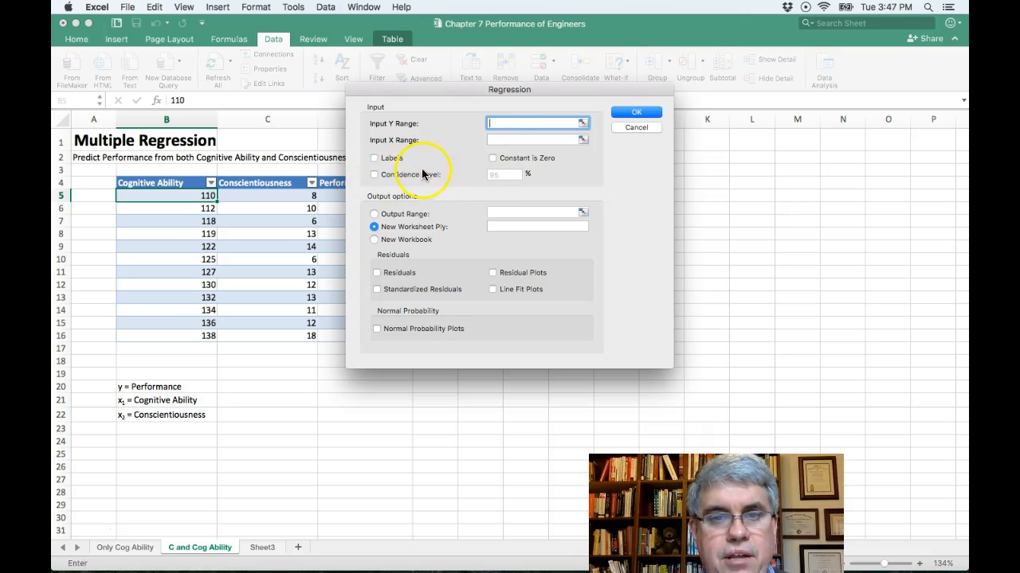
# - Set the Regression Input Y Range to the Performance column, $D$4:$D$16
pyautogui.moveTo(420, 86); pyautogui.dragTo(615, 93)
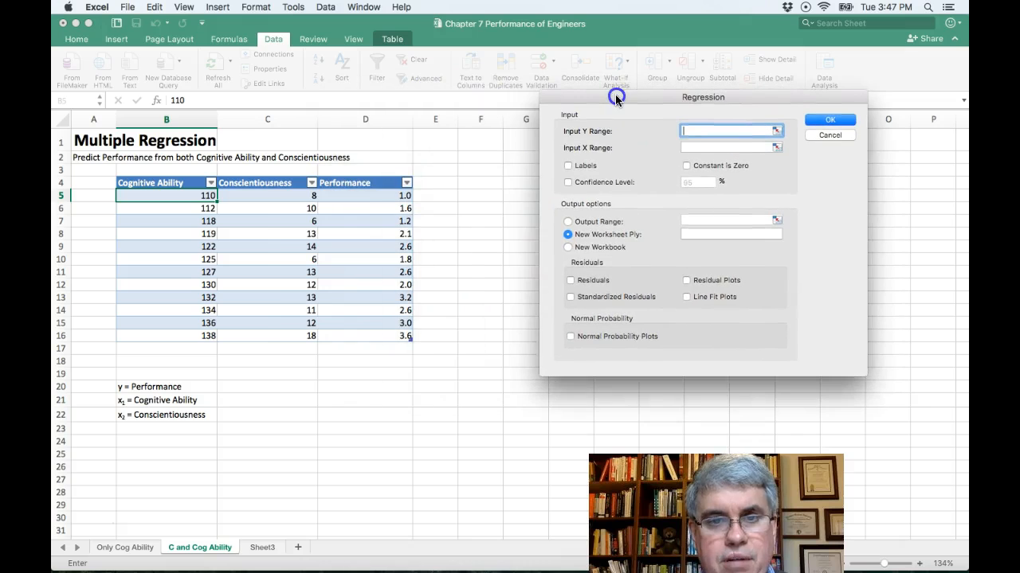
pyautogui.click(371, 182)
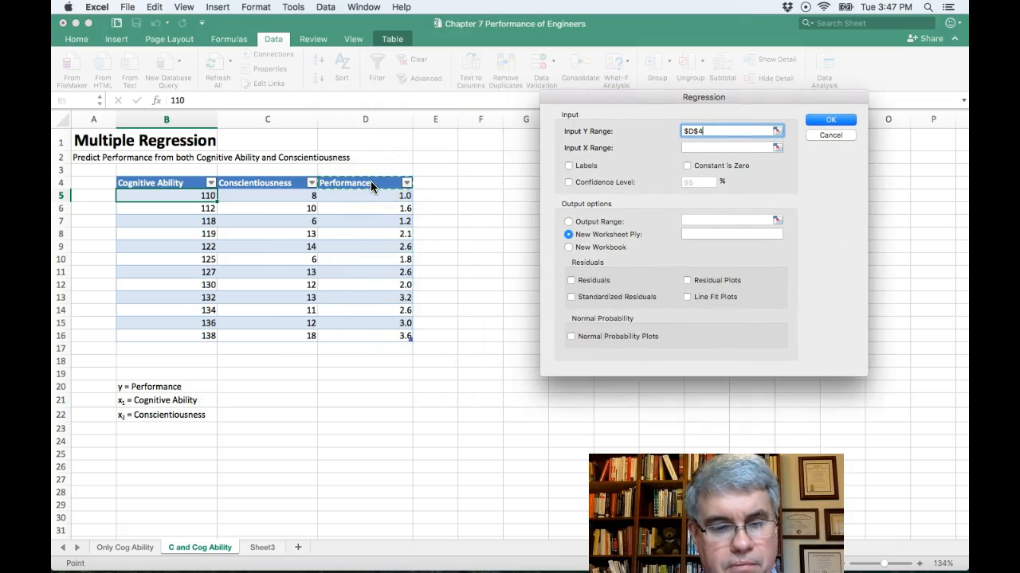
pyautogui.hotkey('shift', 'Down')
pyautogui.hotkey('shift', 'Down')
pyautogui.hotkey('shift', 'Down')
pyautogui.hotkey('shift', 'Down')
pyautogui.hotkey('shift', 'Down')
pyautogui.hotkey('shift', 'Down')
pyautogui.hotkey('shift', 'Down')
pyautogui.hotkey('shift', 'Down')
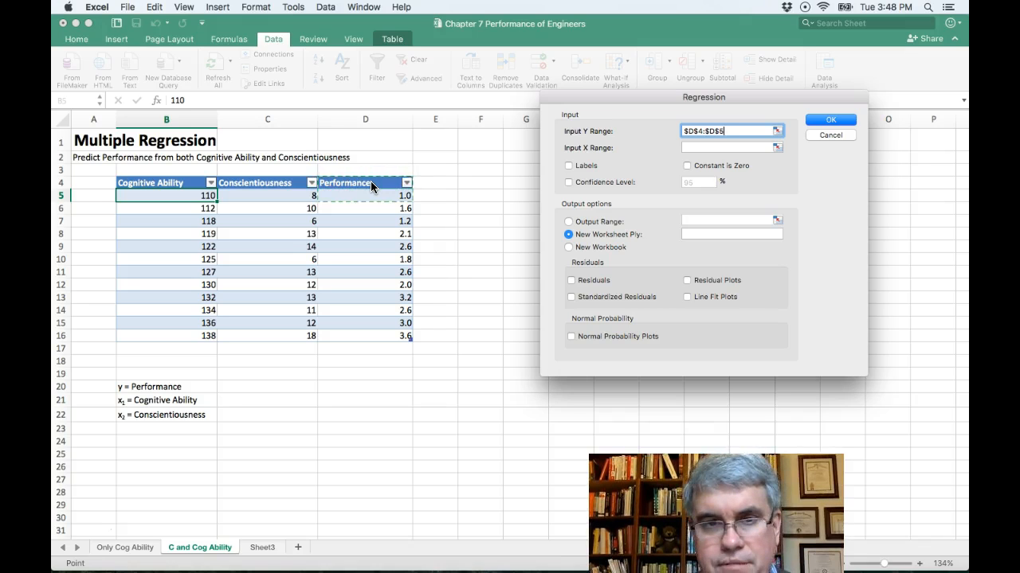
pyautogui.hotkey('shift', 'Down')
pyautogui.hotkey('shift', 'Down')
pyautogui.hotkey('shift', 'Down')
pyautogui.hotkey('shift', 'Down')
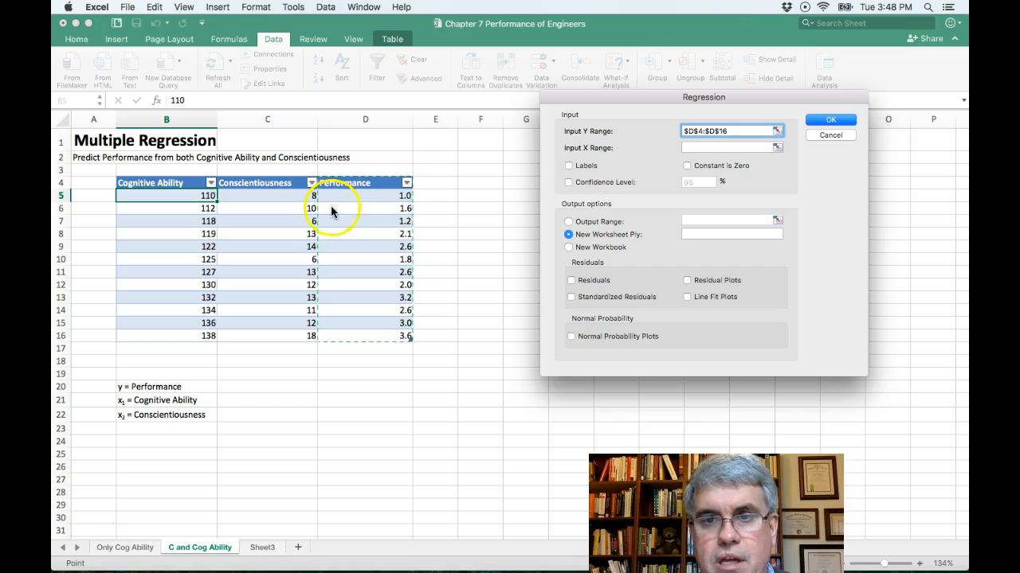
# - Set the Regression Input X Range to the Cognitive Ability and Conscientiousness columns, $B$4:$C$16
pyautogui.click(704, 148)
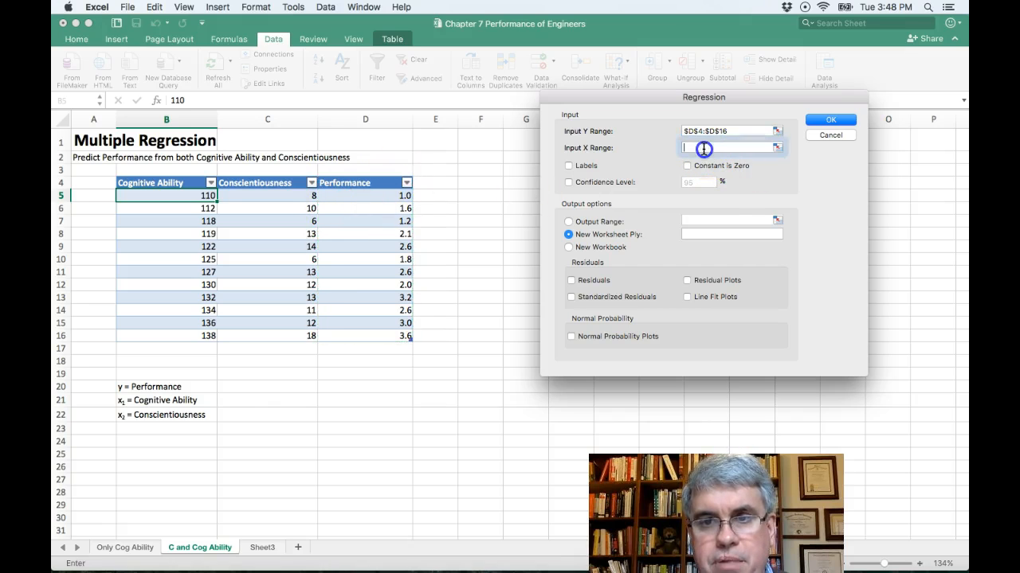
pyautogui.click(132, 184)
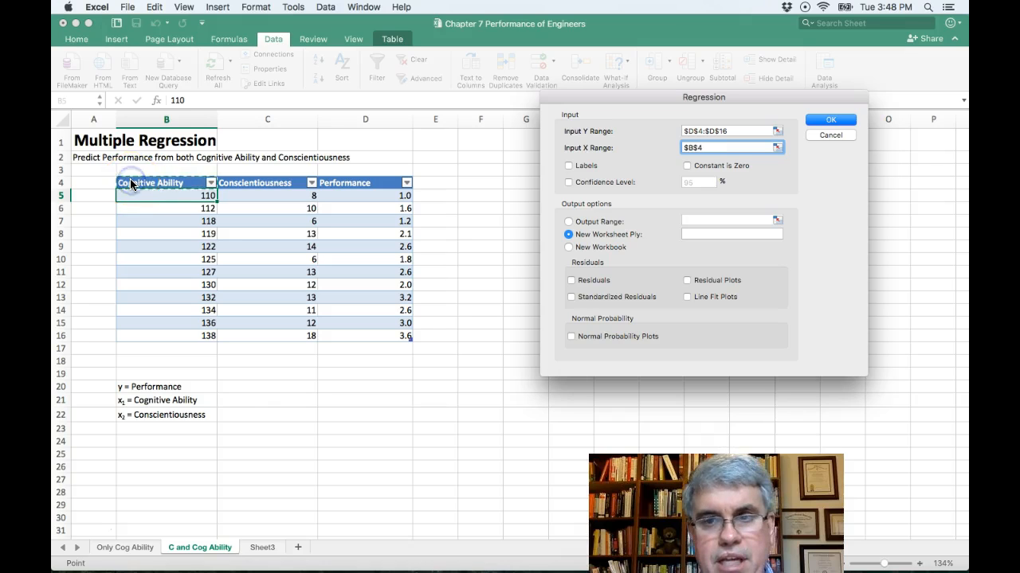
pyautogui.hotkey('shift', 'Right')
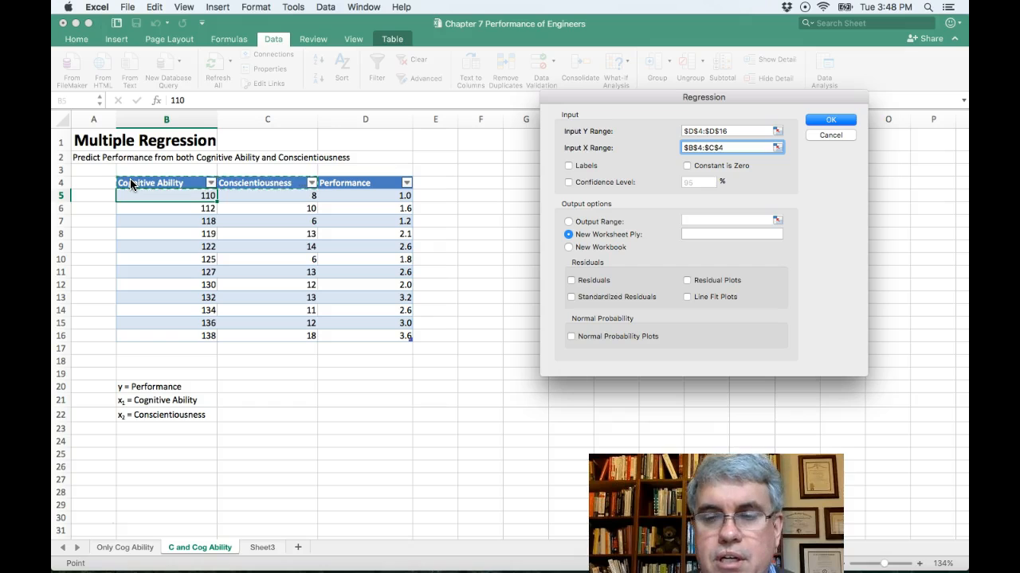
pyautogui.hotkey('shift', 'Down')
pyautogui.hotkey('shift', 'Down')
pyautogui.hotkey('shift', 'Down')
pyautogui.hotkey('shift', 'Down')
pyautogui.hotkey('shift', 'Down')
pyautogui.hotkey('shift', 'Down')
pyautogui.hotkey('shift', 'Down')
pyautogui.hotkey('shift', 'Down')
pyautogui.hotkey('shift', 'Down')
pyautogui.hotkey('shift', 'Down')
pyautogui.hotkey('shift', 'Down')
pyautogui.hotkey('shift', 'Down')
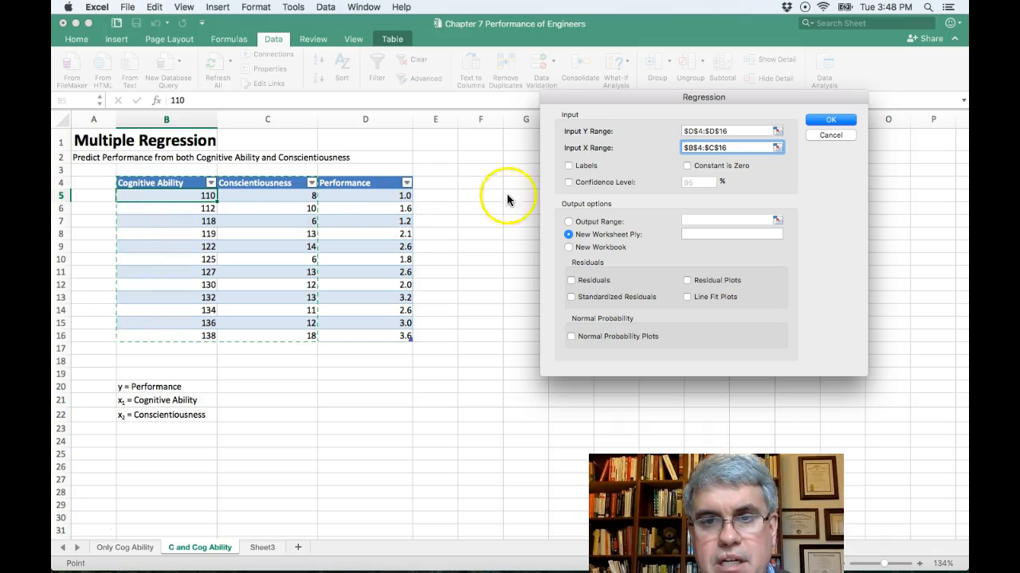
# - Turn on Labels, set the output range to $F$4, and run the regression
pyautogui.click(569, 166)
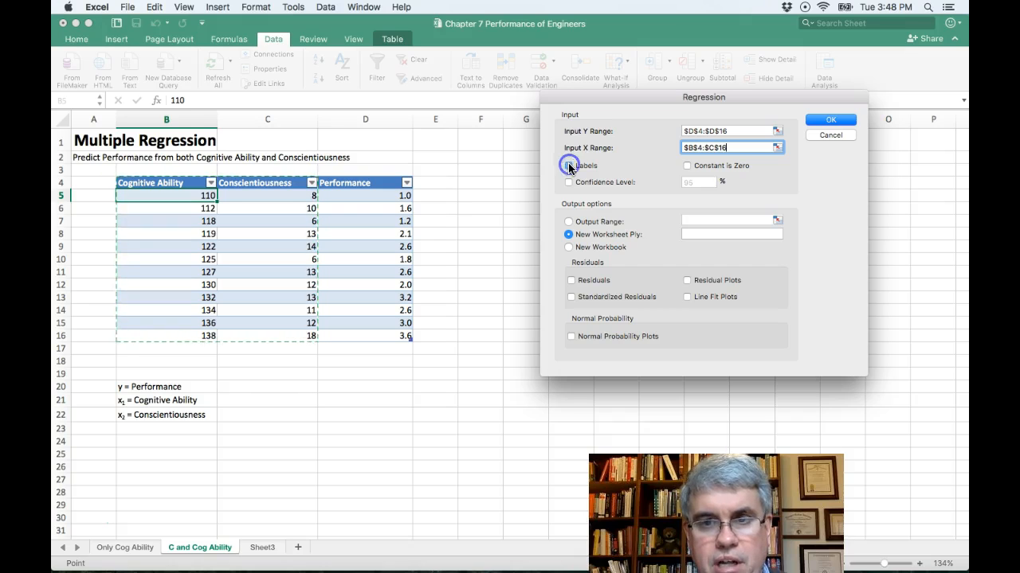
pyautogui.click(568, 221)
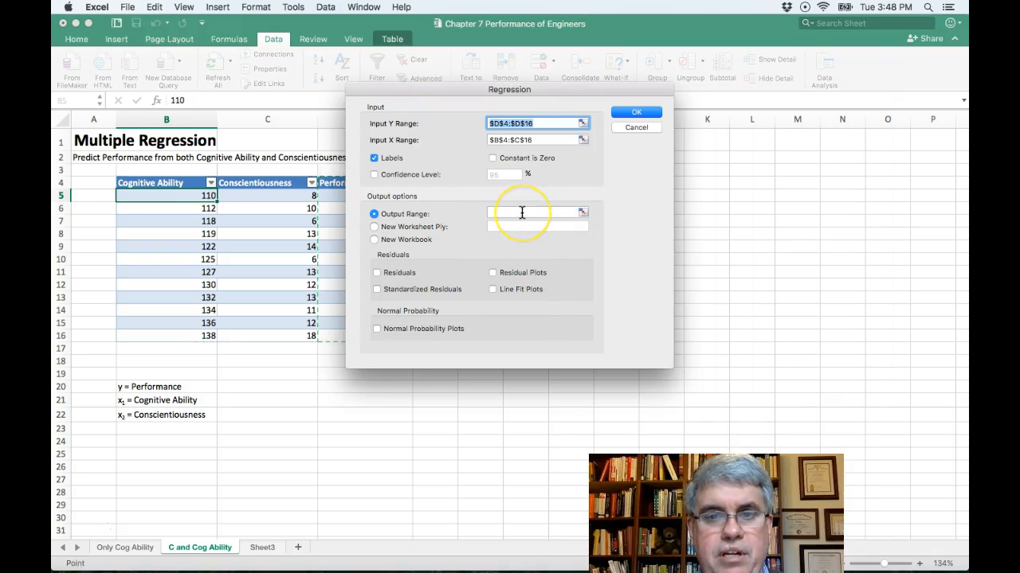
pyautogui.click(522, 213)
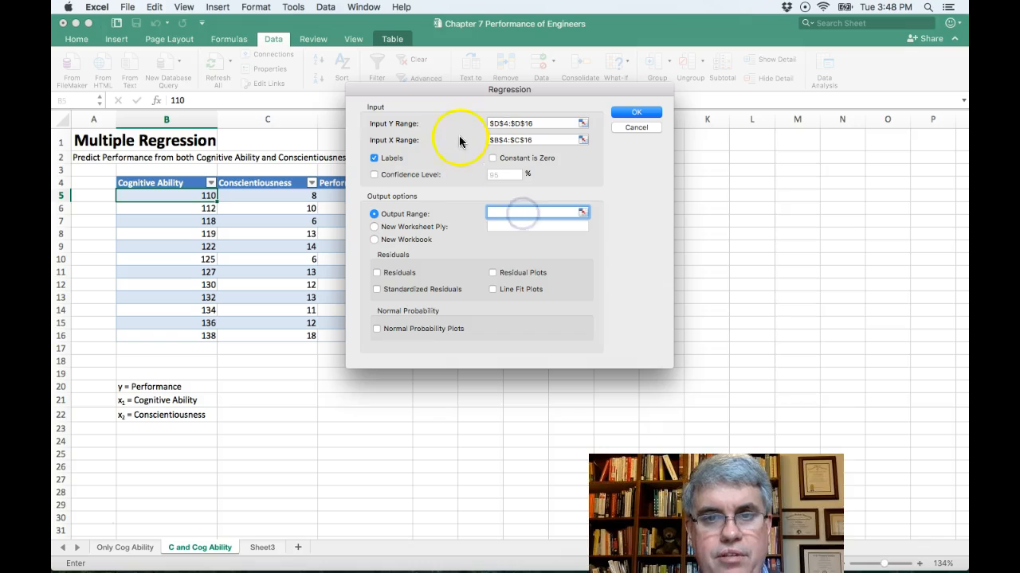
pyautogui.moveTo(438, 89); pyautogui.dragTo(679, 107)
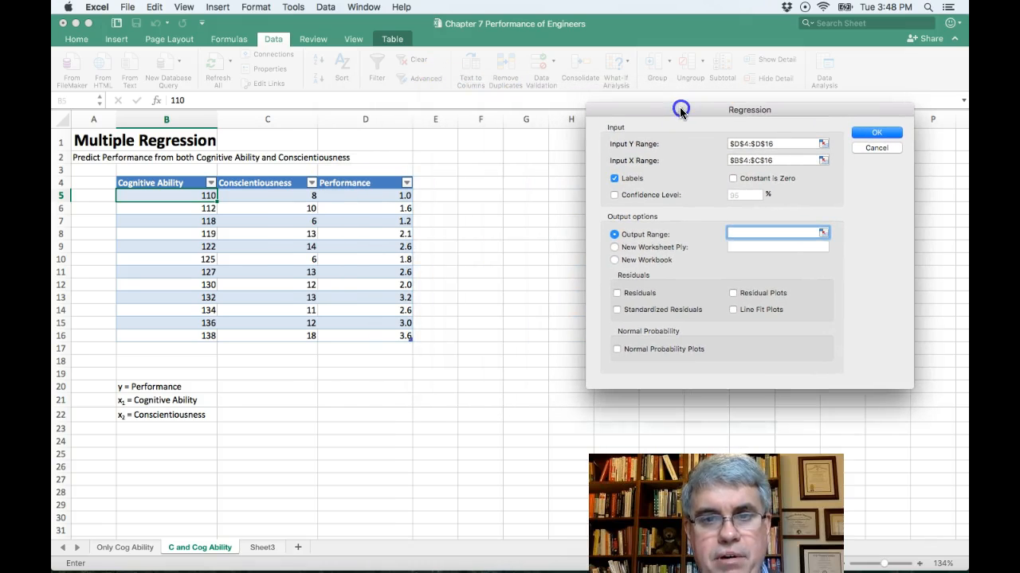
pyautogui.click(481, 183)
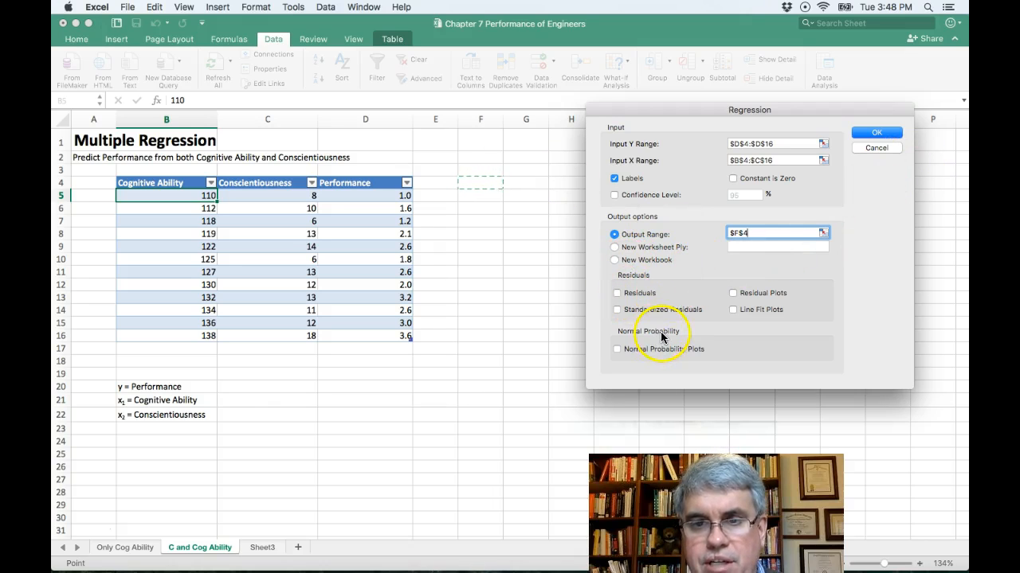
pyautogui.click(876, 130)
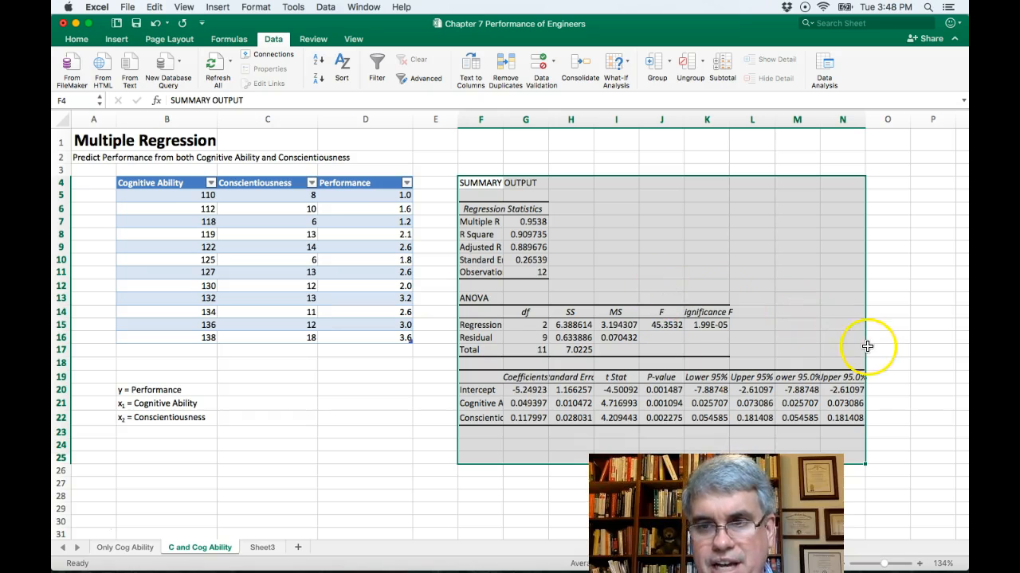
# - Format the regression summary output as Number and widen columns F and K to fit their labels
pyautogui.scroll(-1, 870, 347)
pyautogui.scroll(-1, 867, 350)
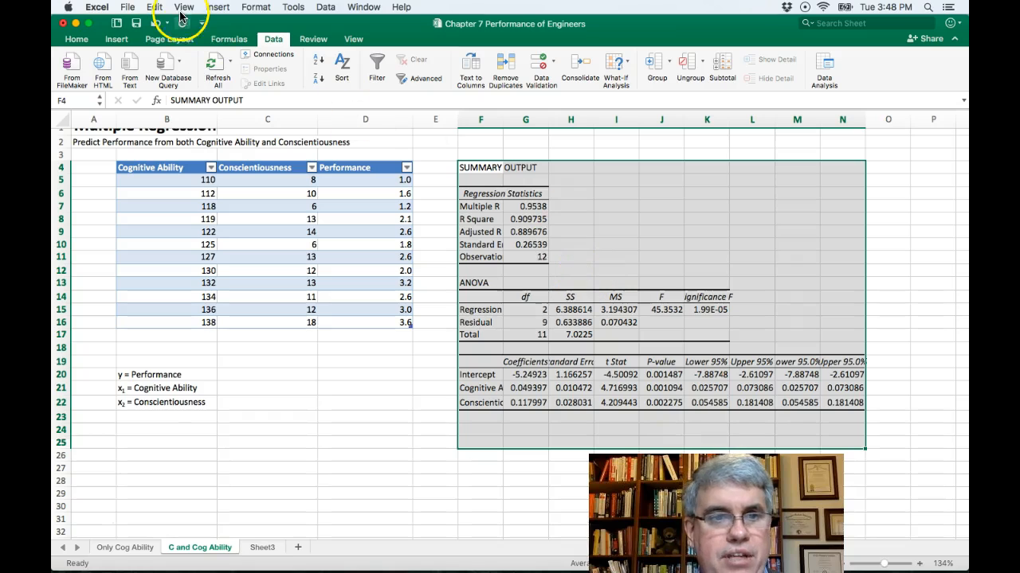
pyautogui.click(73, 40)
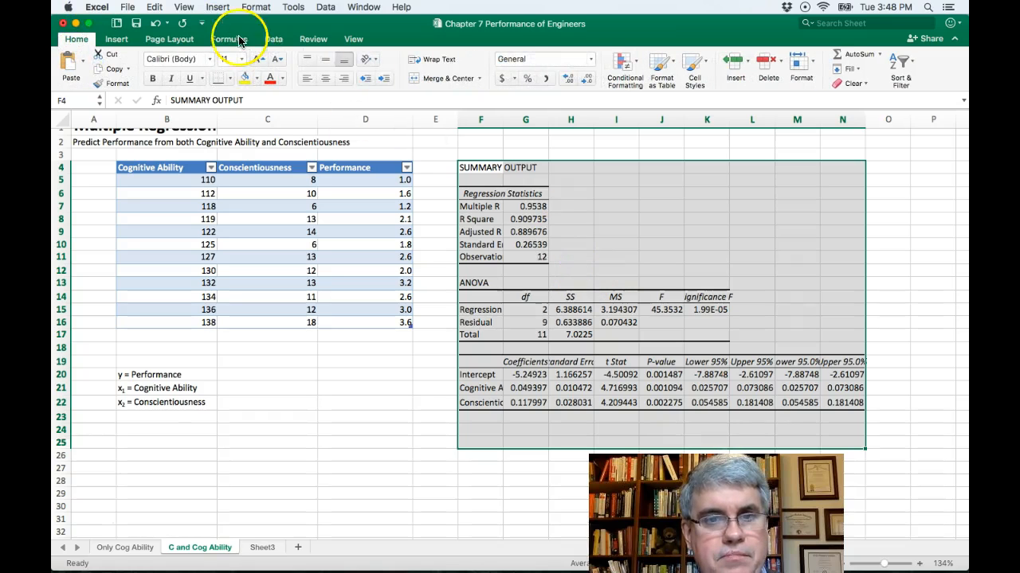
pyautogui.click(591, 60)
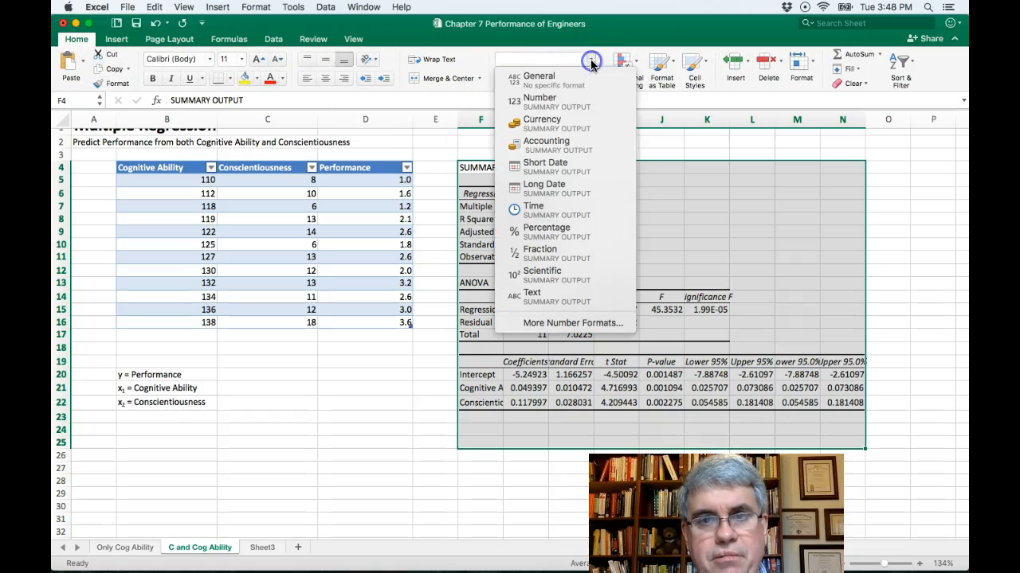
pyautogui.click(567, 98)
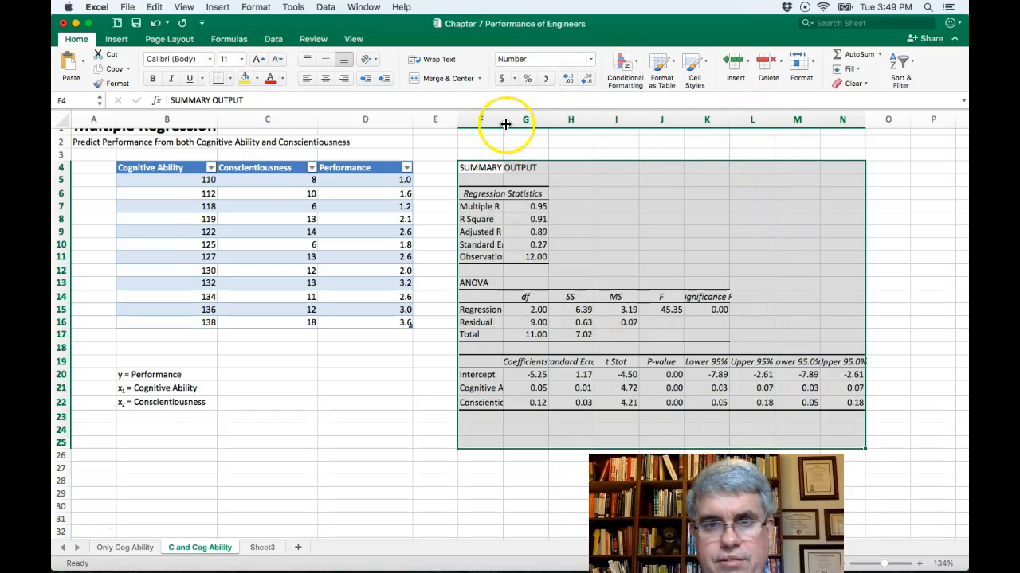
pyautogui.moveTo(503, 122); pyautogui.dragTo(669, 113)
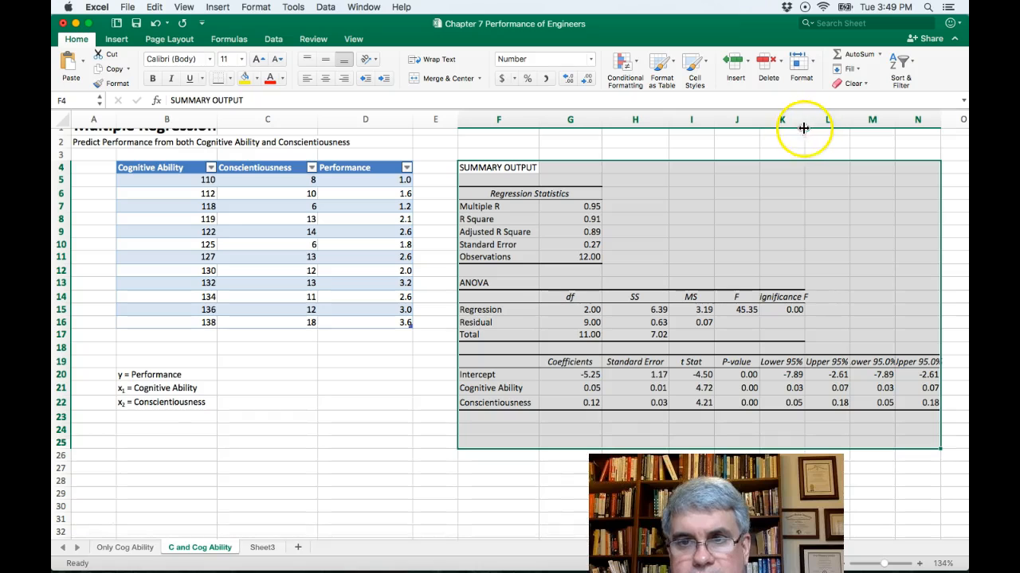
pyautogui.moveTo(805, 117); pyautogui.dragTo(826, 119)
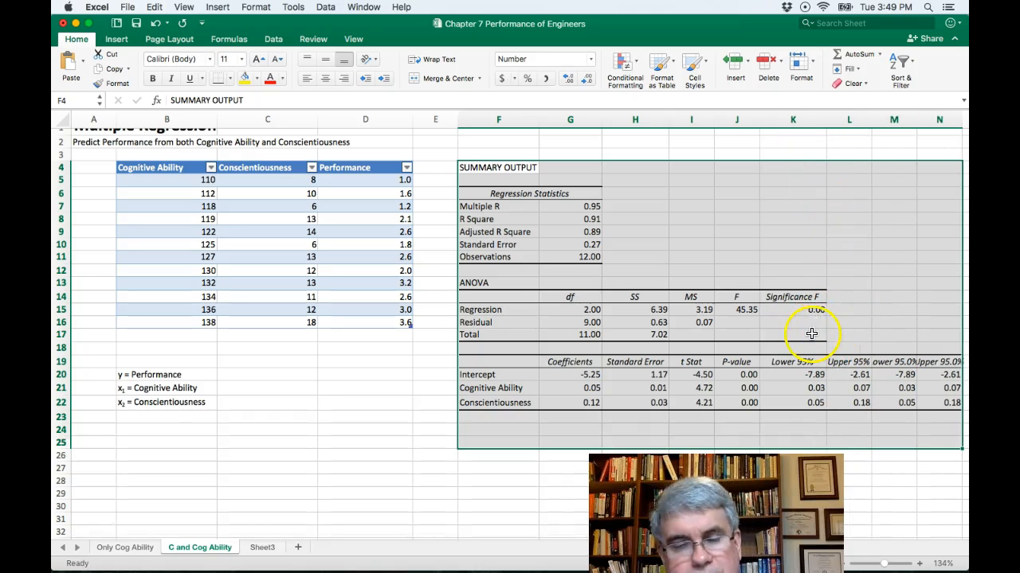
# - Highlight the R Square label and value, F8:G8, with yellow fill
pyautogui.click(498, 221)
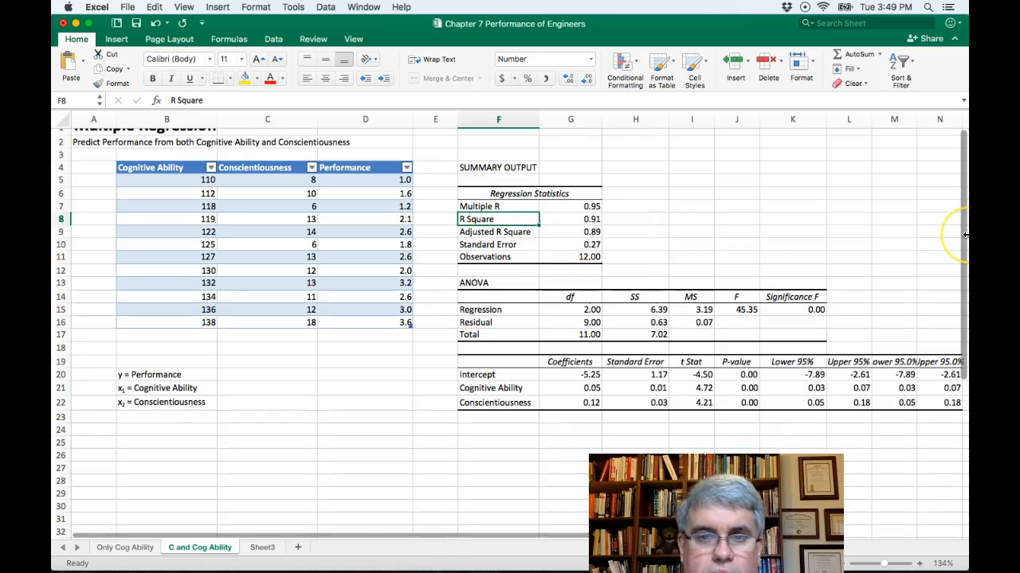
pyautogui.hotkey('shift', 'Right')
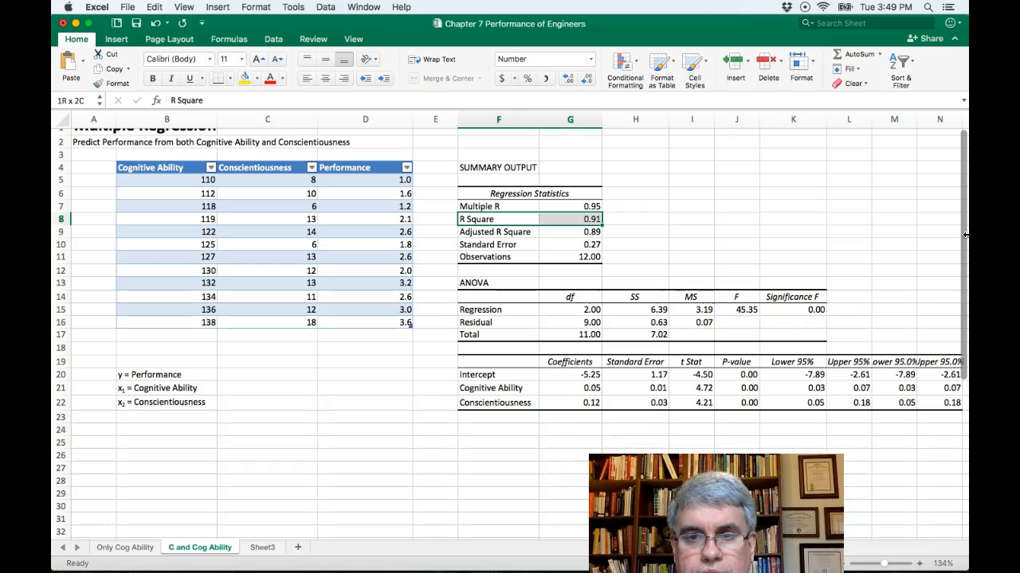
pyautogui.click(249, 78)
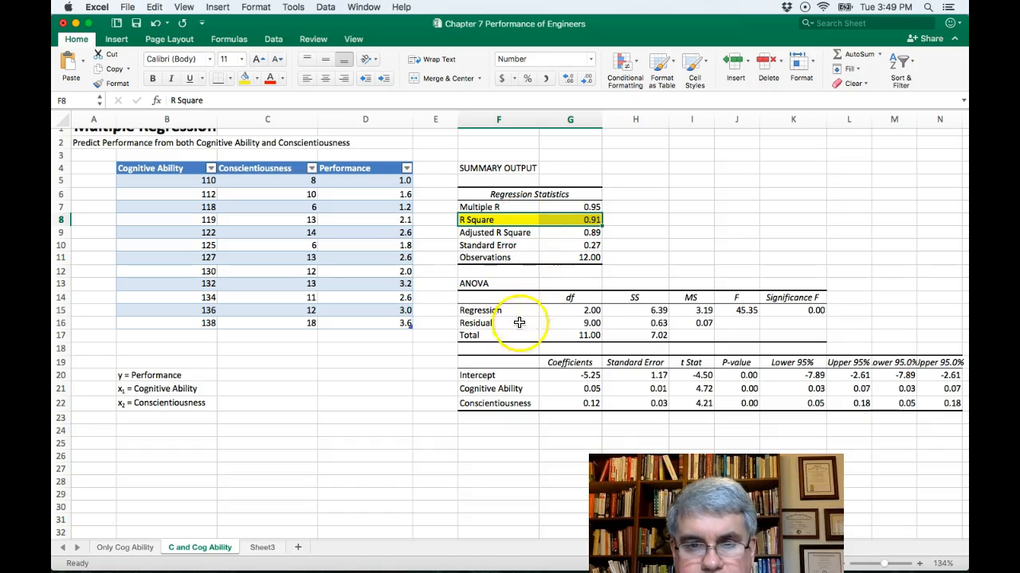
# - Highlight the intercept and coefficient cells, F20:G22, with yellow fill
pyautogui.click(481, 375)
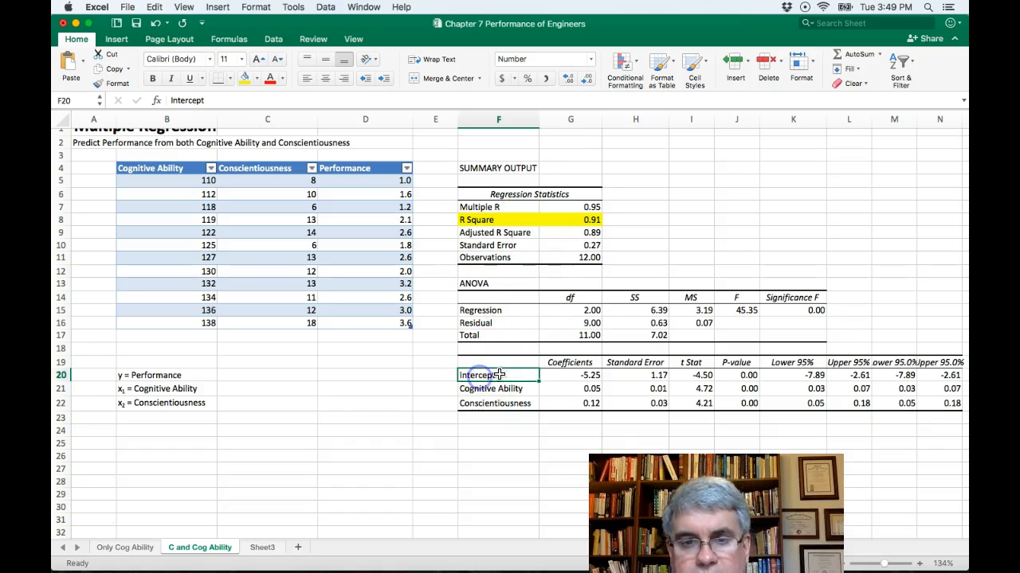
pyautogui.moveTo(534, 380); pyautogui.dragTo(558, 404)
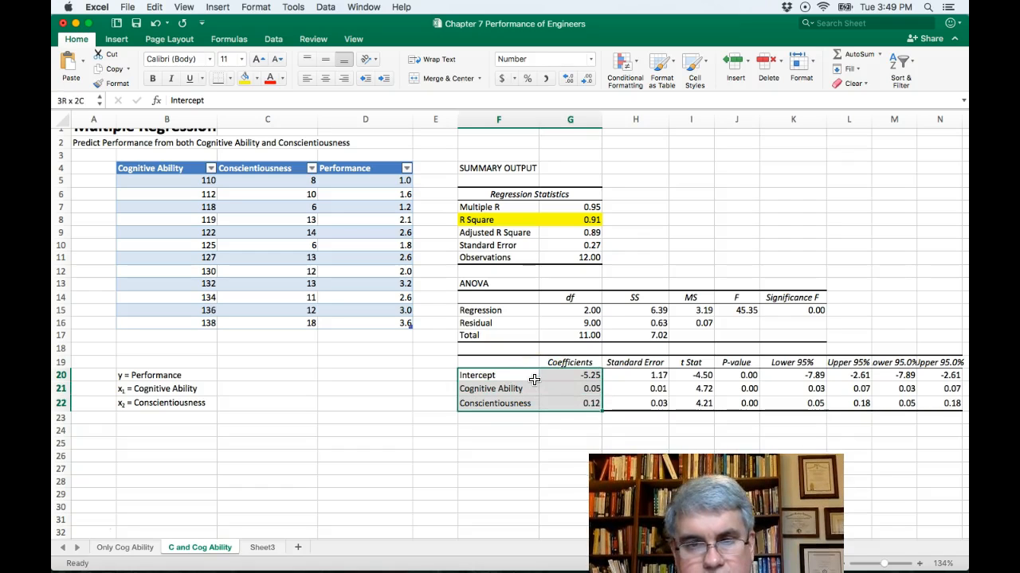
pyautogui.click(243, 83)
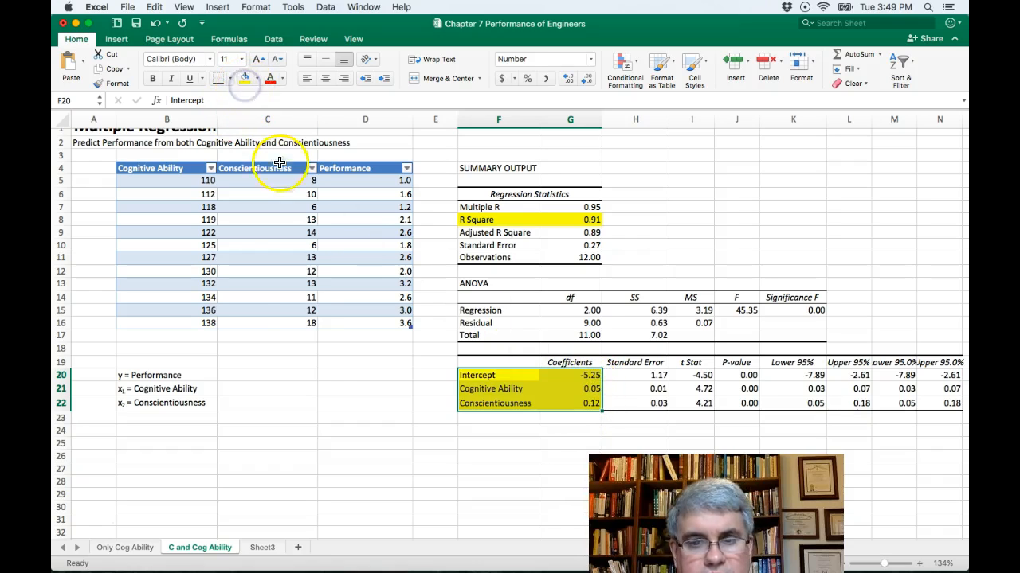
# - Enter the regression equation "y = .05x1 + .12x2 -5.25" in cell F24
pyautogui.click(473, 436)
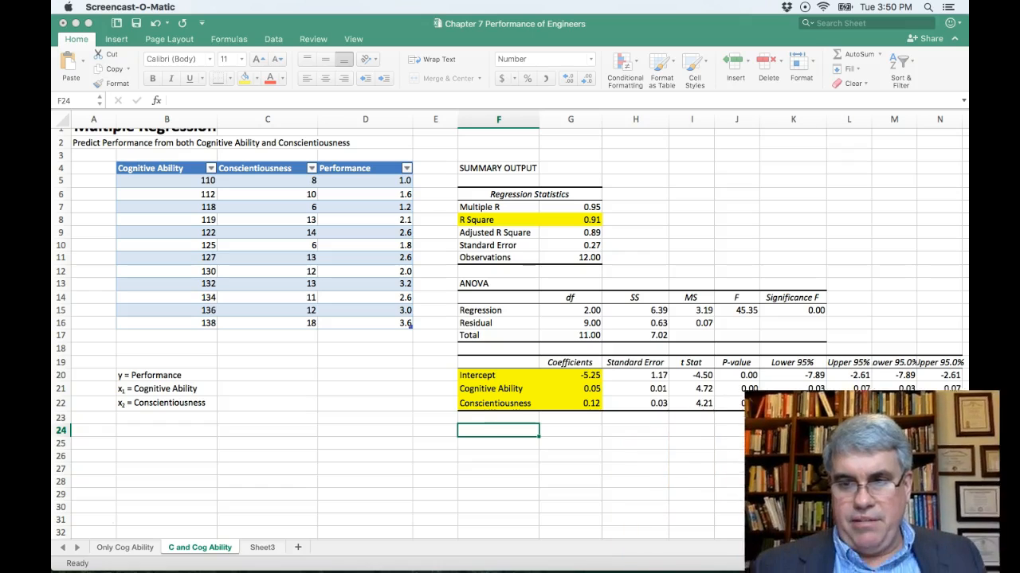
pyautogui.click(477, 433)
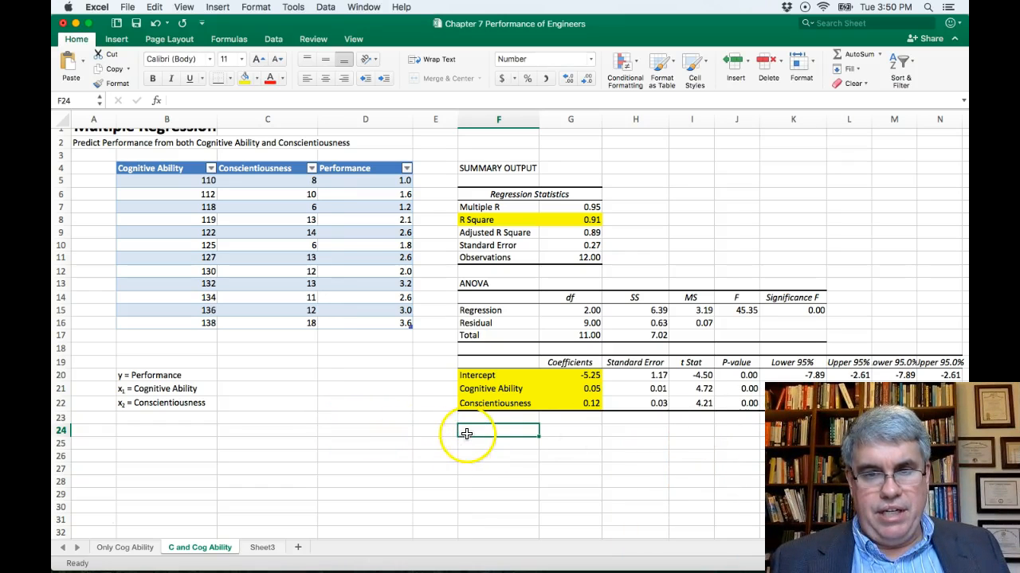
pyautogui.write('y')
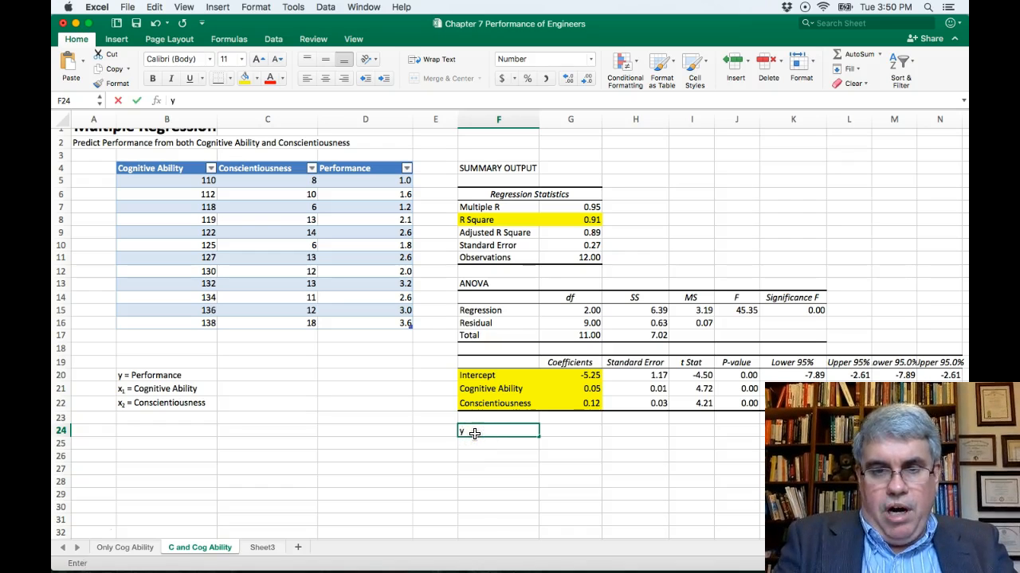
pyautogui.write(' = .05x1 + .12x2')
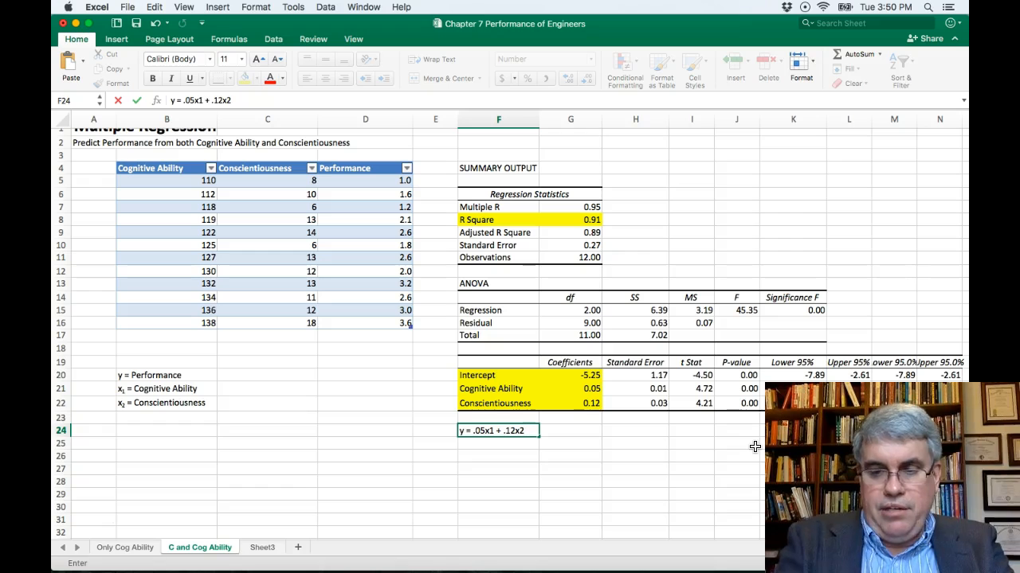
pyautogui.write('-5.25')
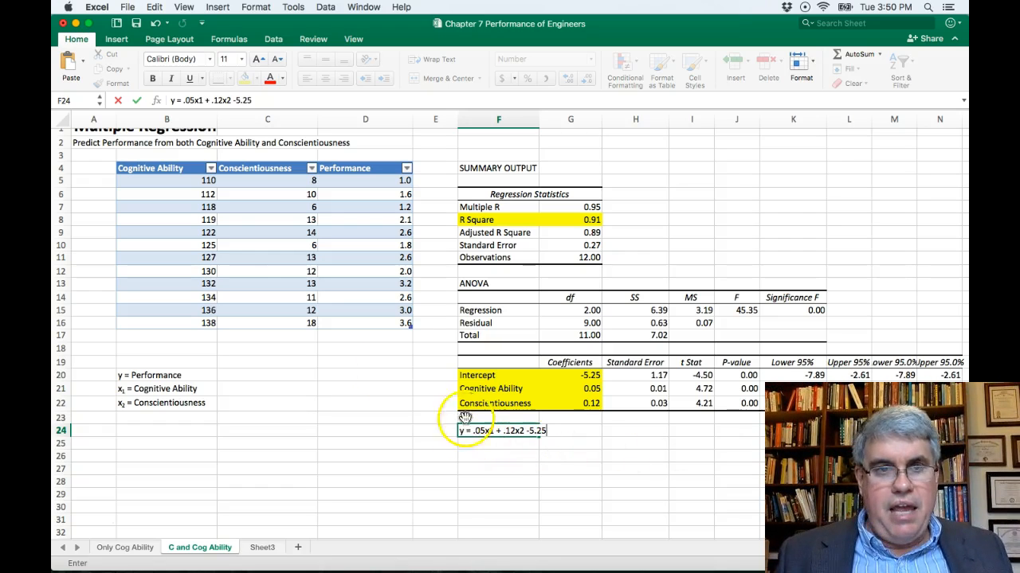
# - Format the "1" in x1 of the equation as subscript
pyautogui.rightClick(206, 101)
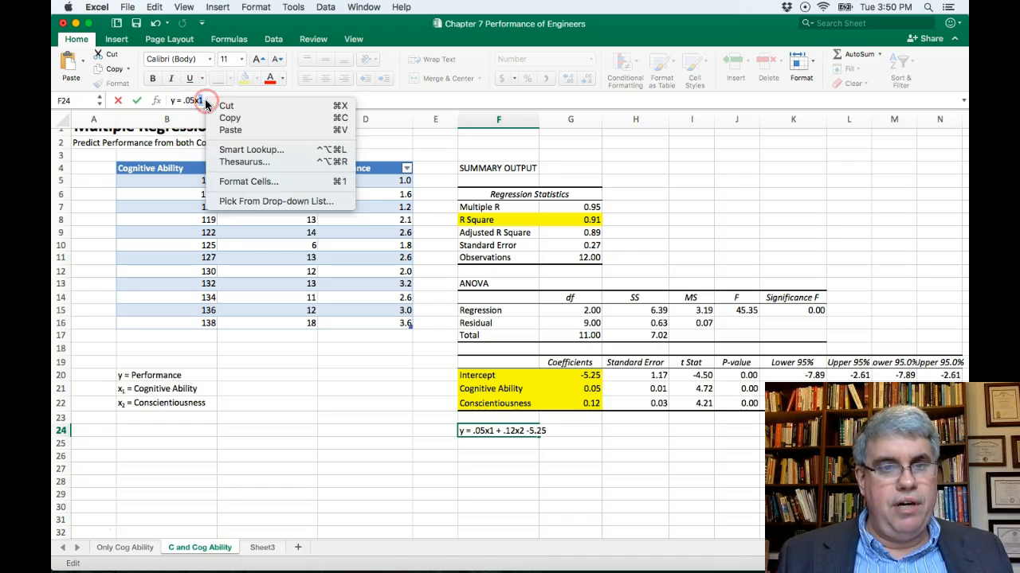
pyautogui.click(251, 184)
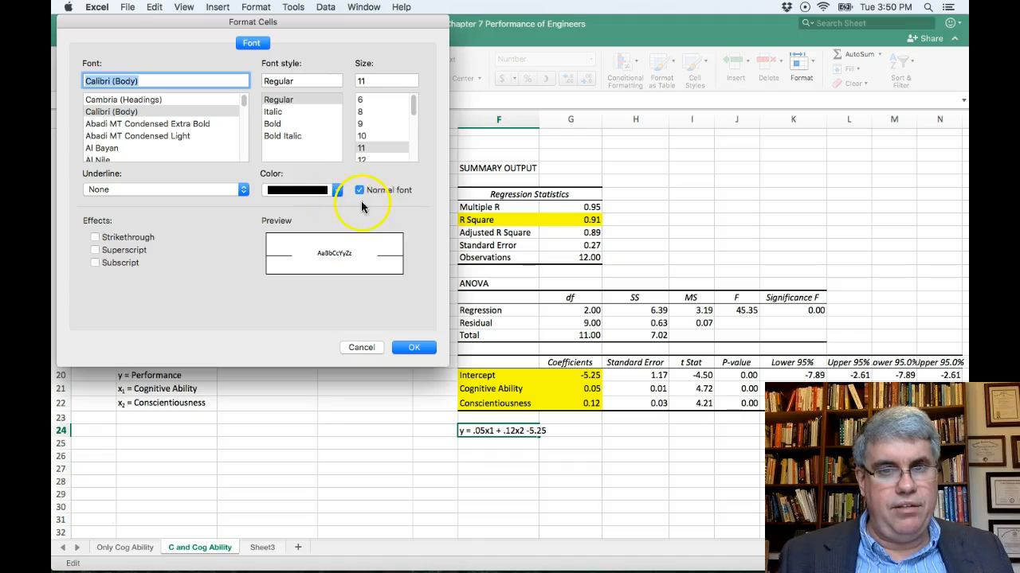
pyautogui.click(95, 262)
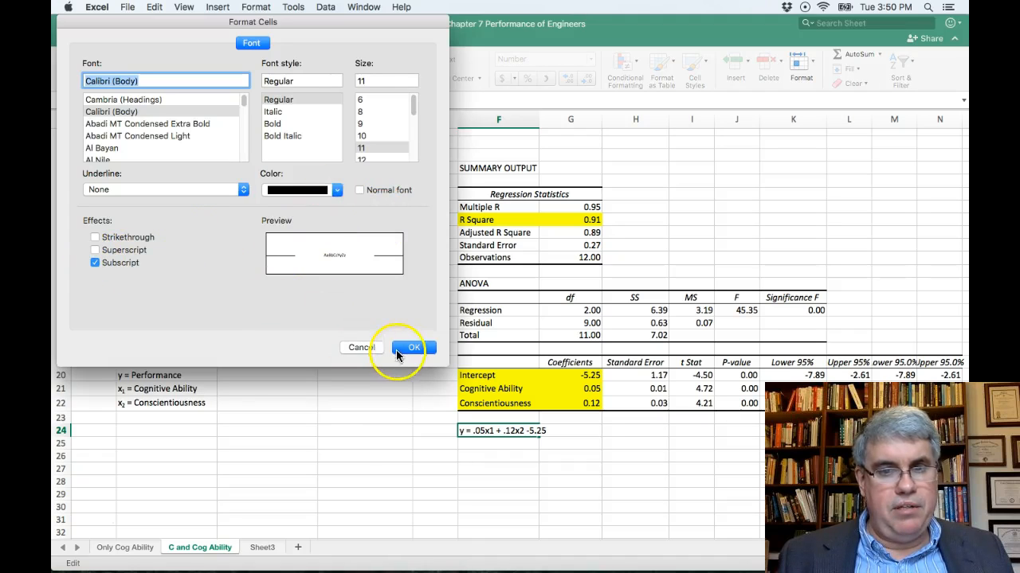
pyautogui.click(415, 348)
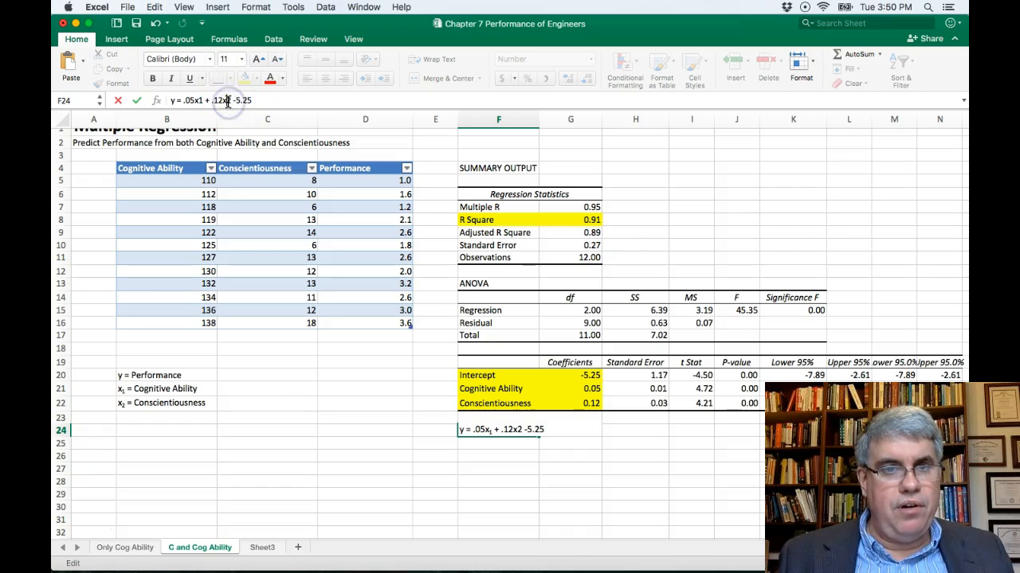
# - Format the "2" in x2 of the equation as subscript and finish editing the cell
pyautogui.rightClick(231, 100)
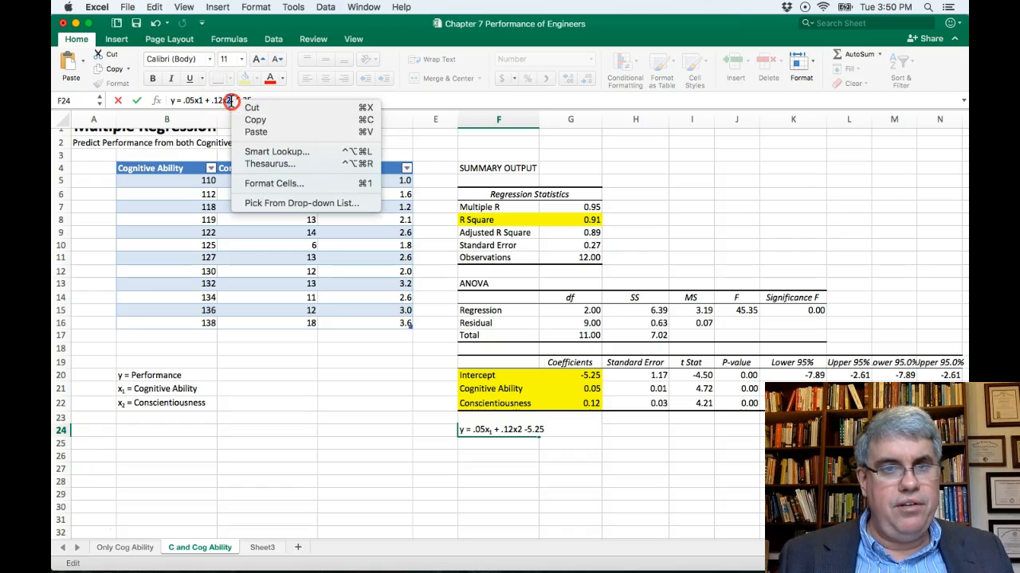
pyautogui.click(264, 185)
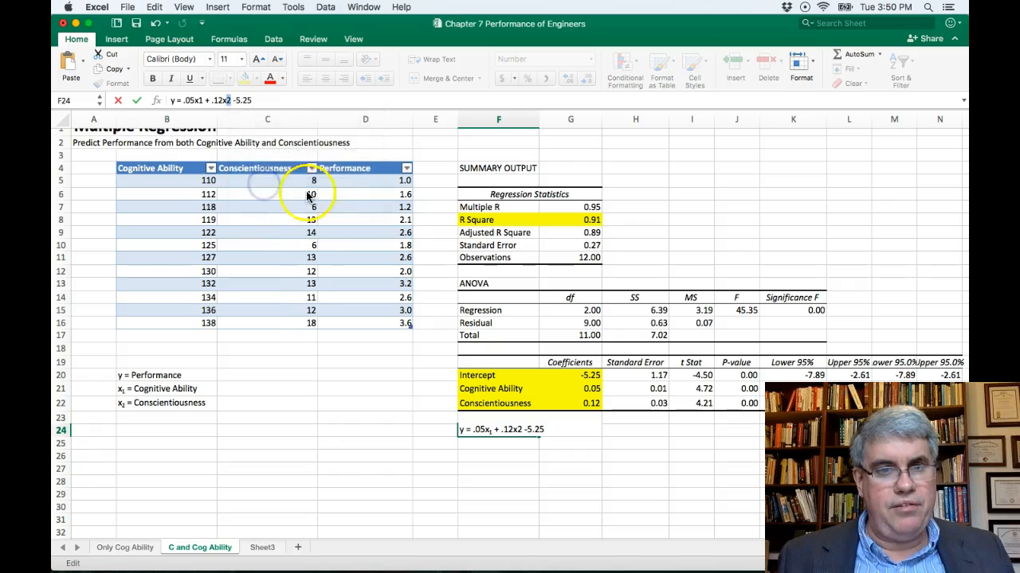
pyautogui.click(106, 264)
pyautogui.click(425, 348)
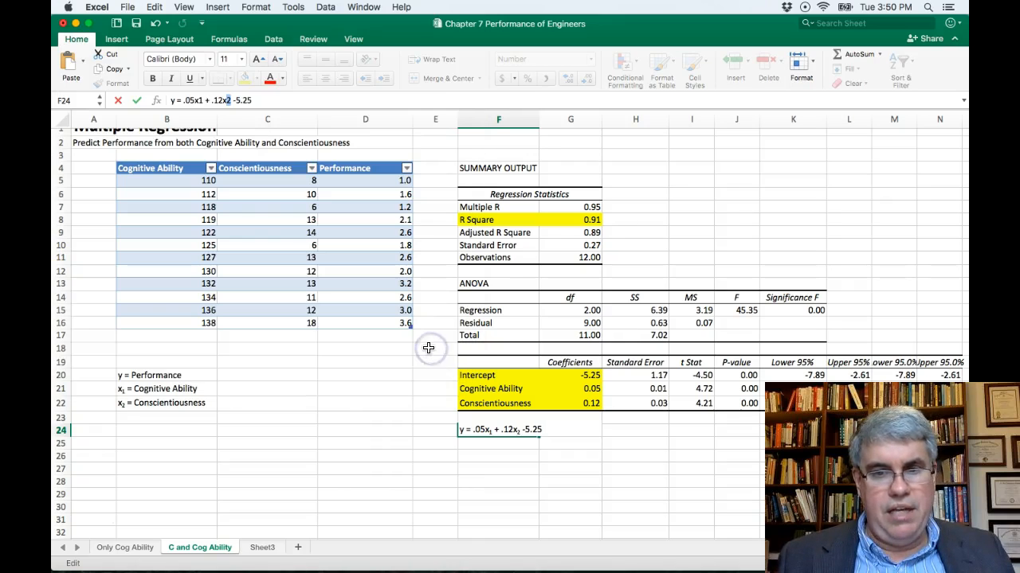
pyautogui.click(473, 449)
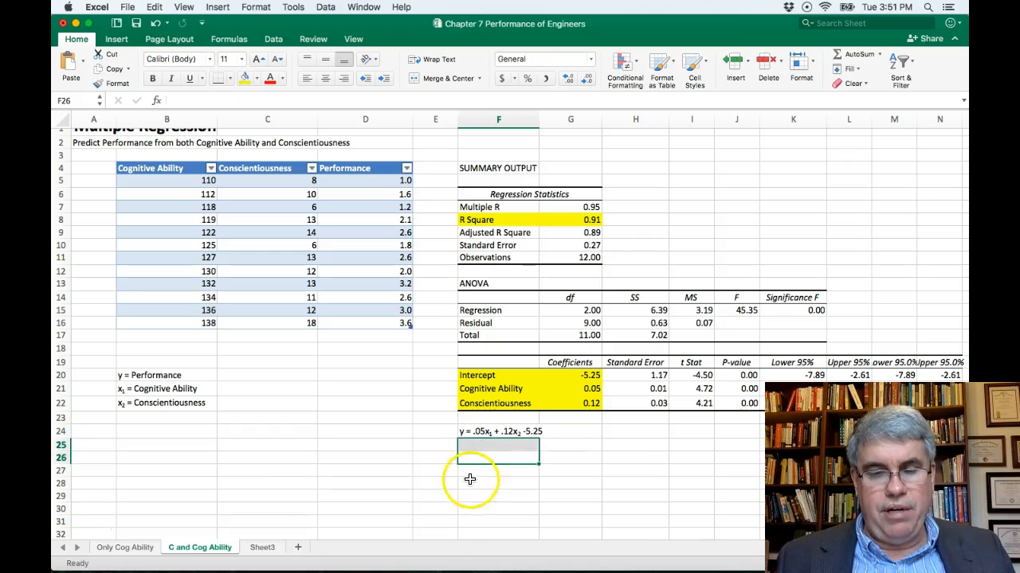
pyautogui.click(470, 481)
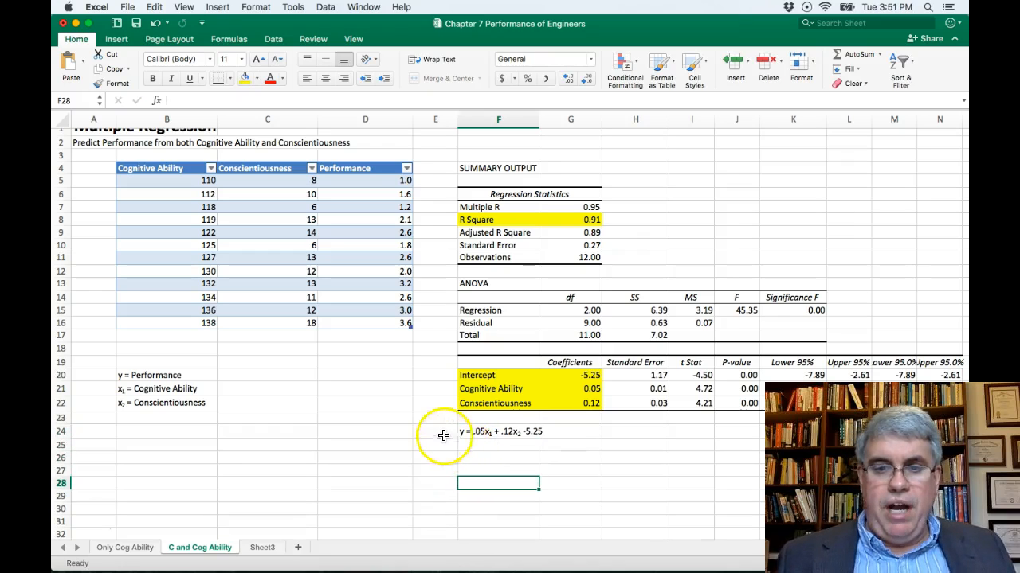